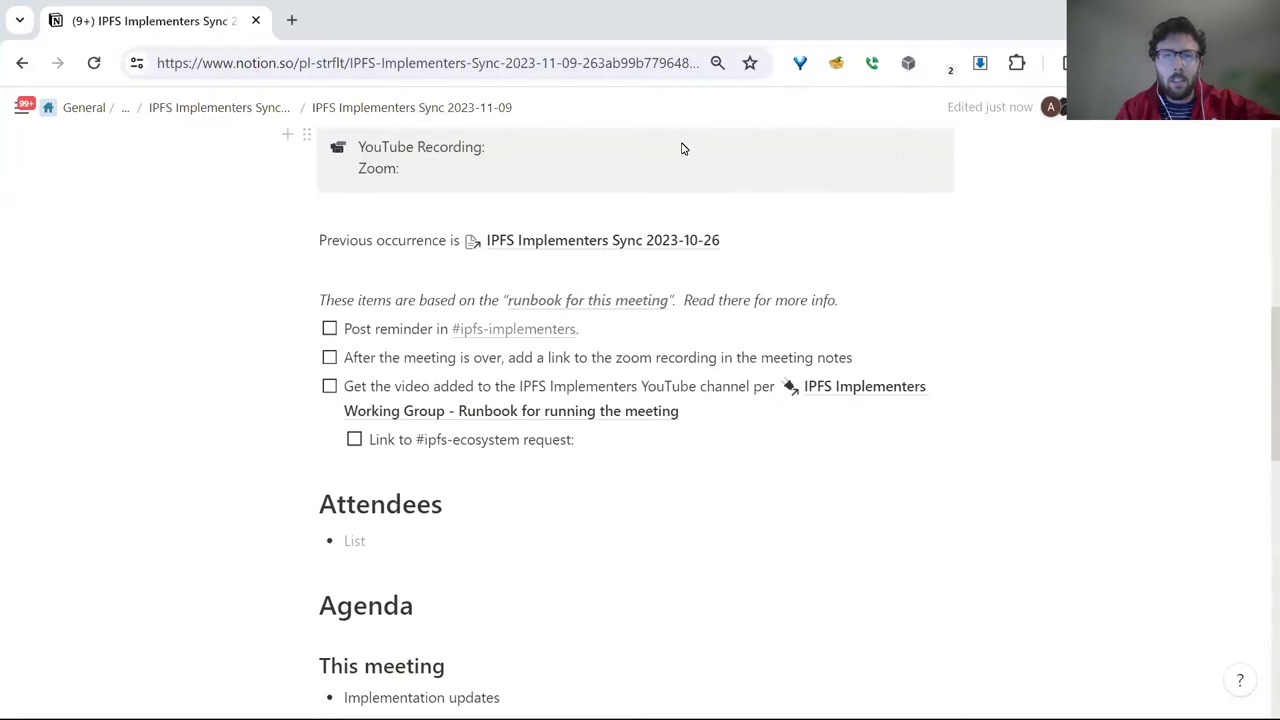
Enter the first attendee's handle in the Attendees list and start a new bullet.
scroll(659, 265, "up", 6)
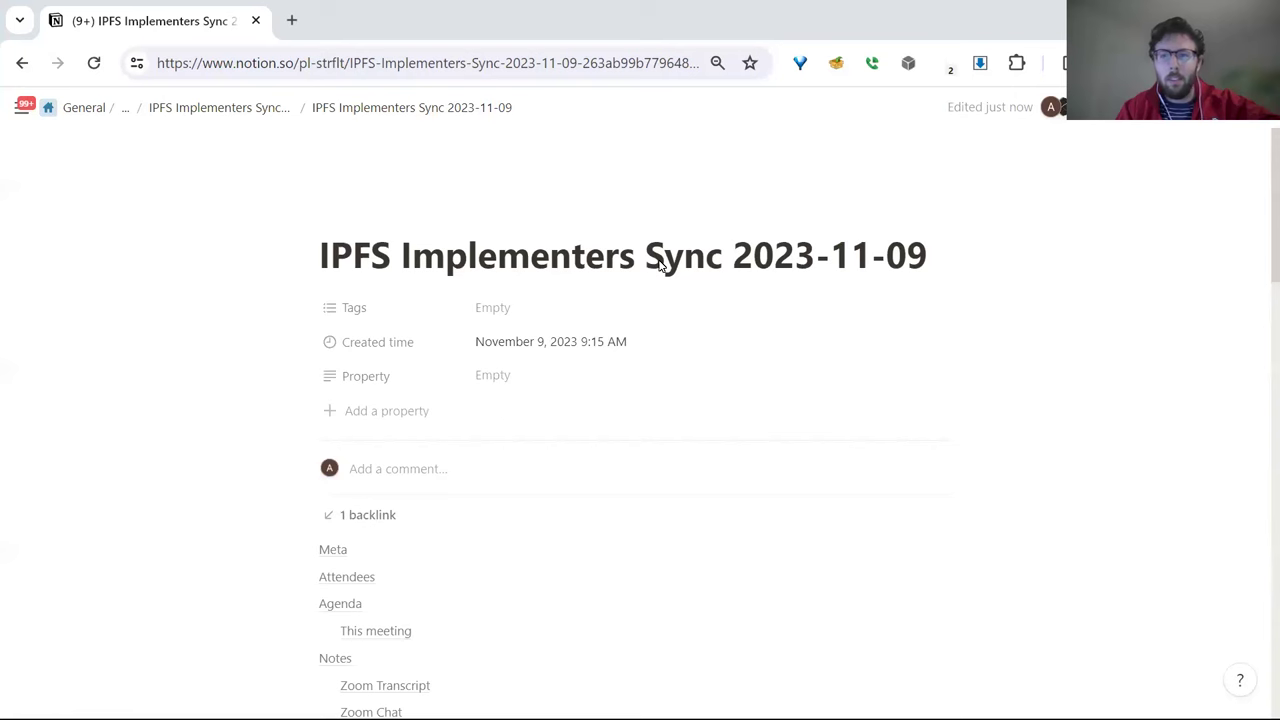
scroll(659, 265, "down", 6)
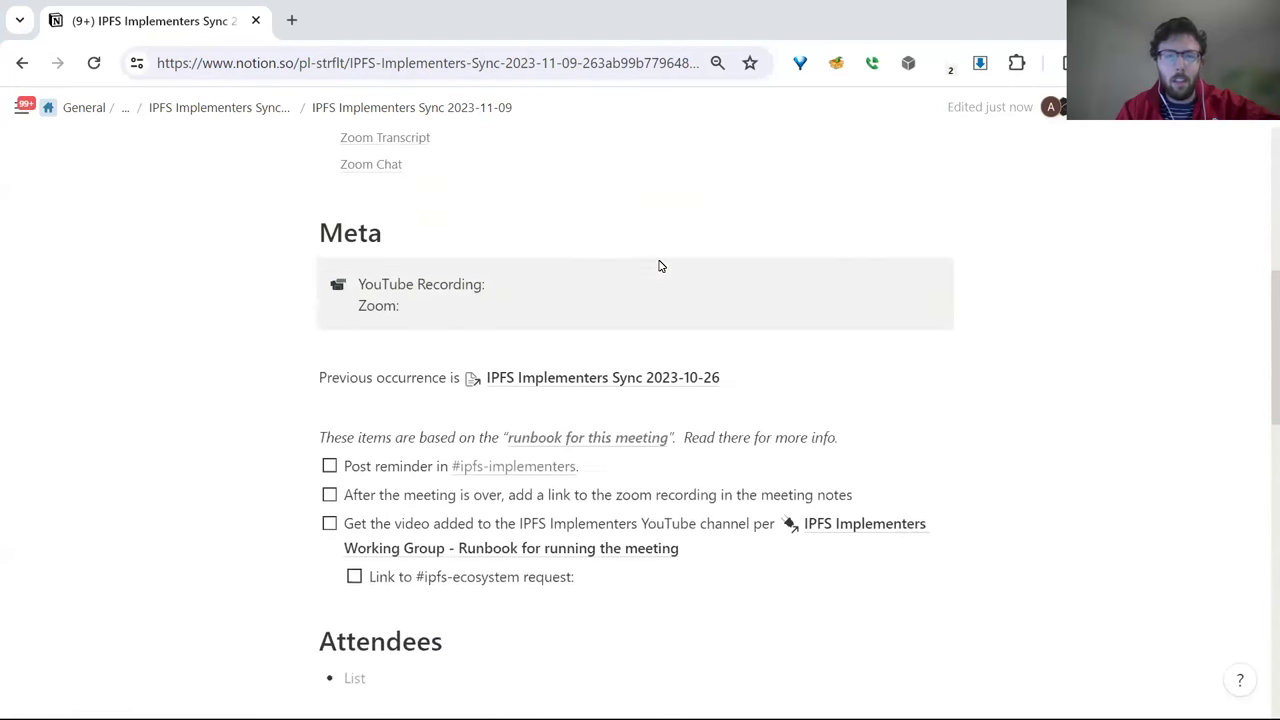
scroll(659, 265, "down", 3)
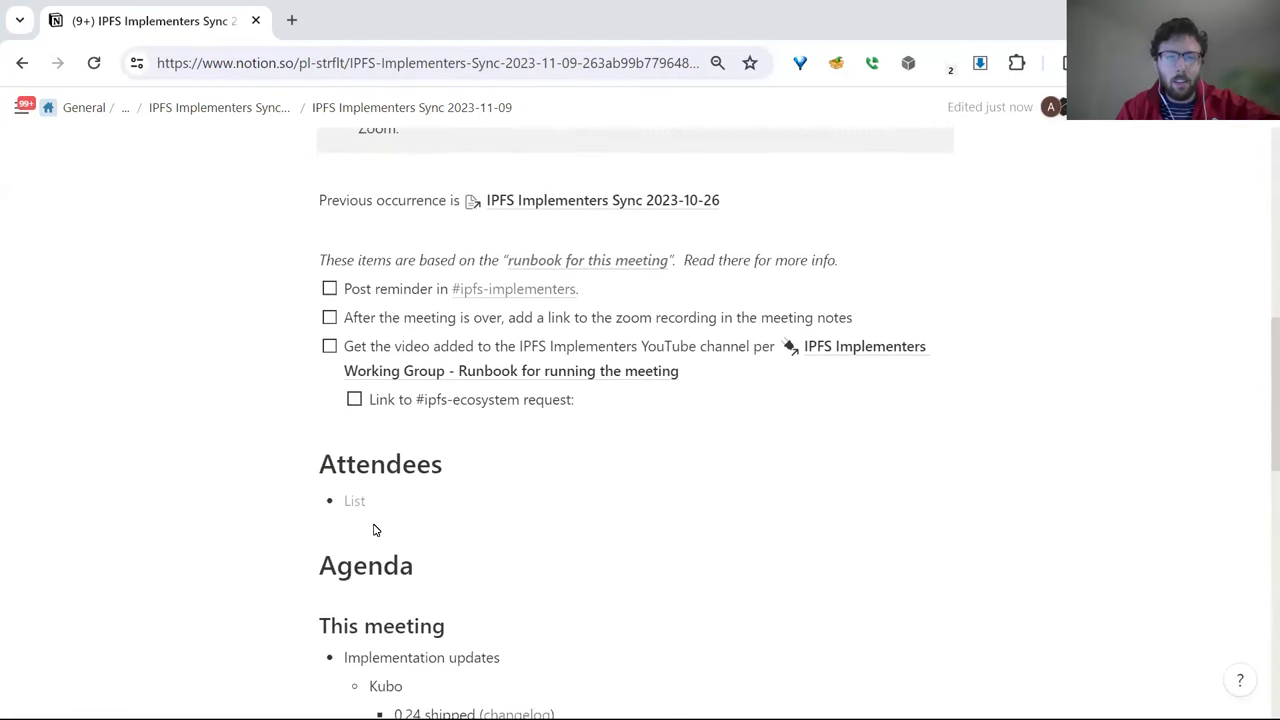
scroll(407, 510, "down", 1)
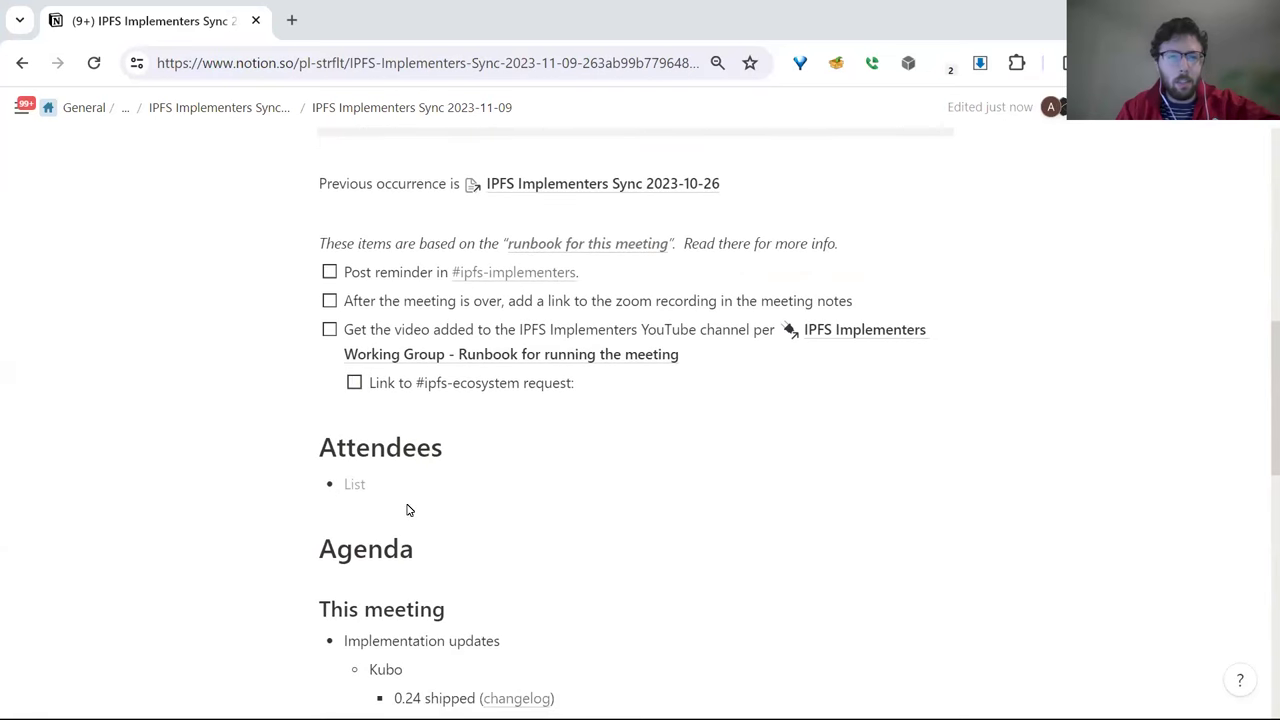
scroll(407, 510, "down", 2)
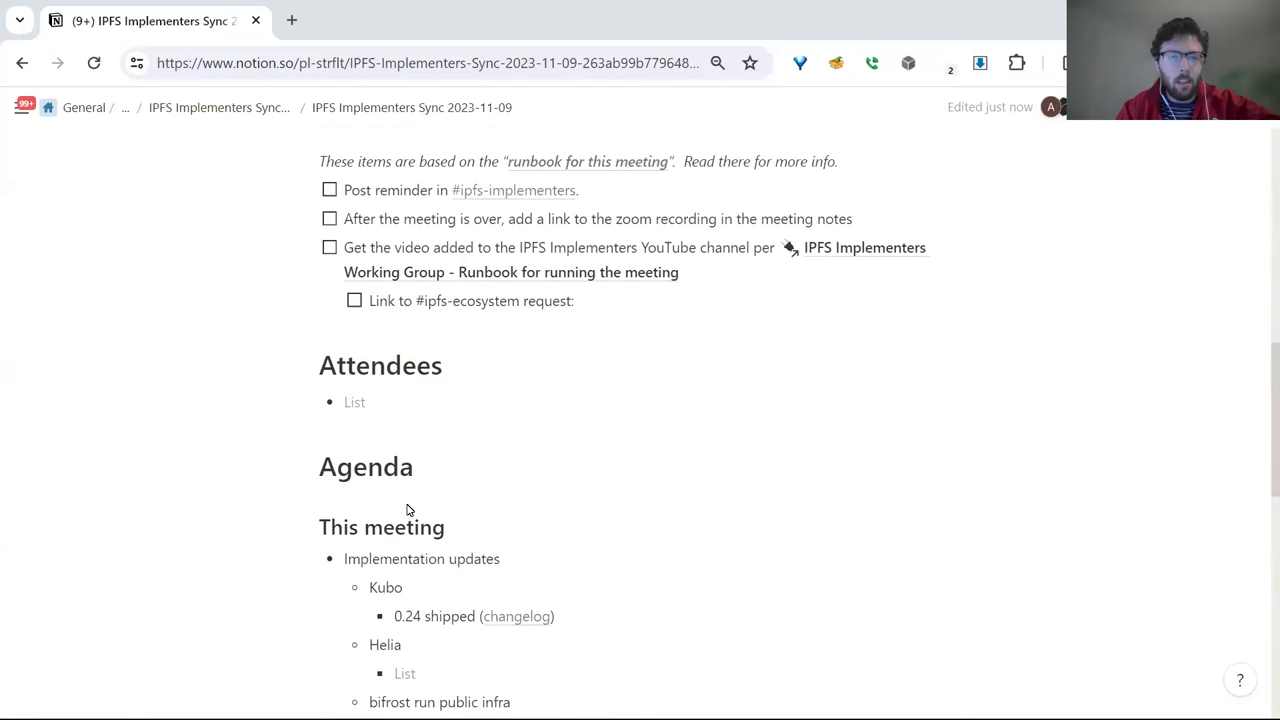
scroll(407, 510, "down", 4)
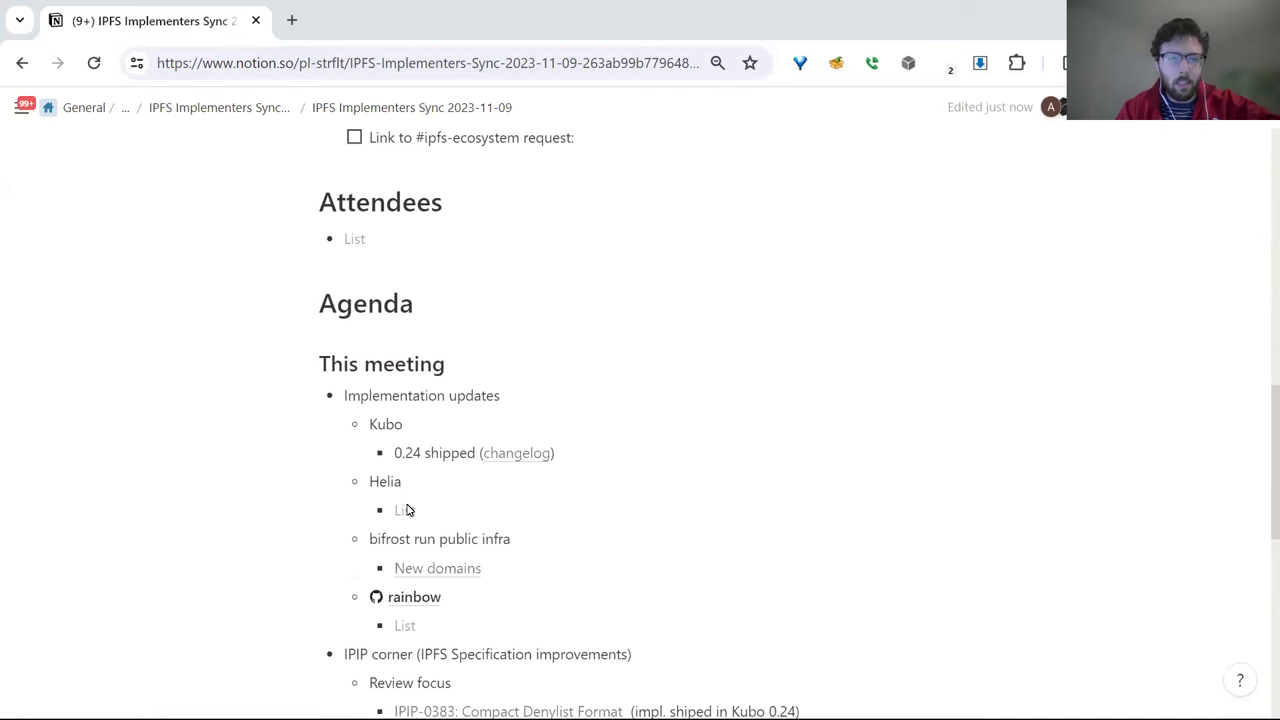
scroll(407, 510, "up", 4)
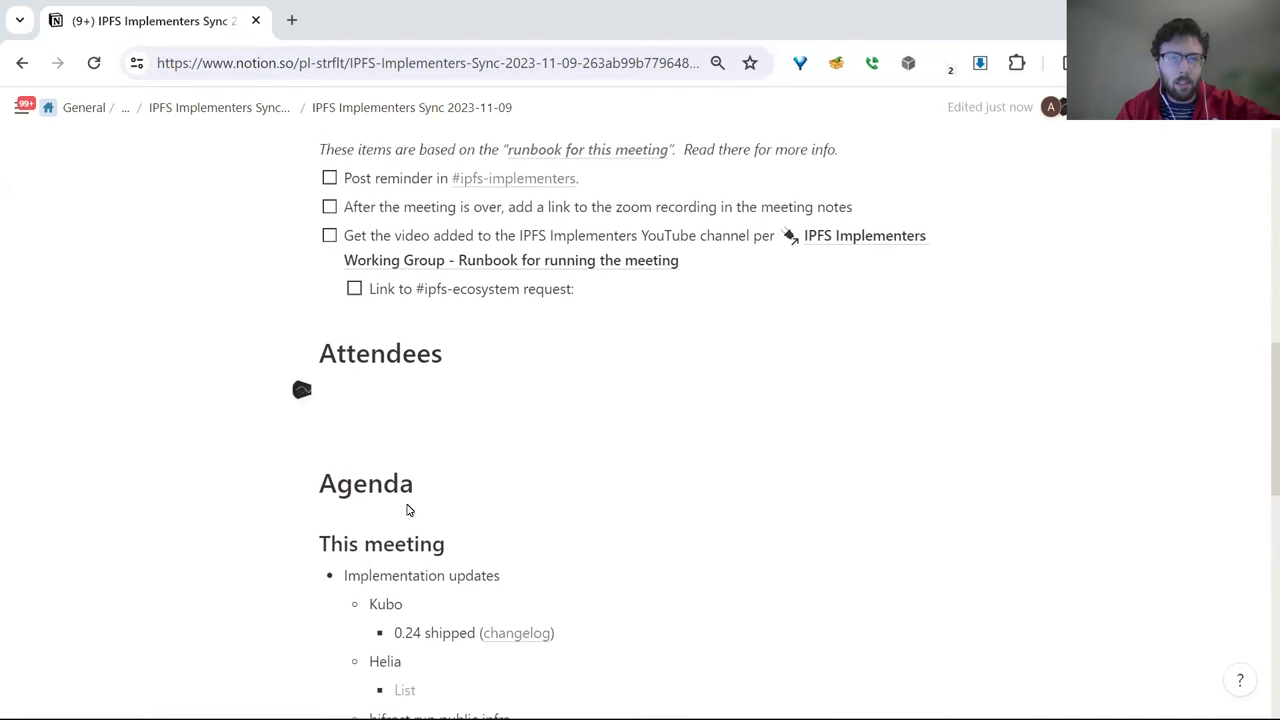
left_click(391, 397)
type("lidel")
key("Return")
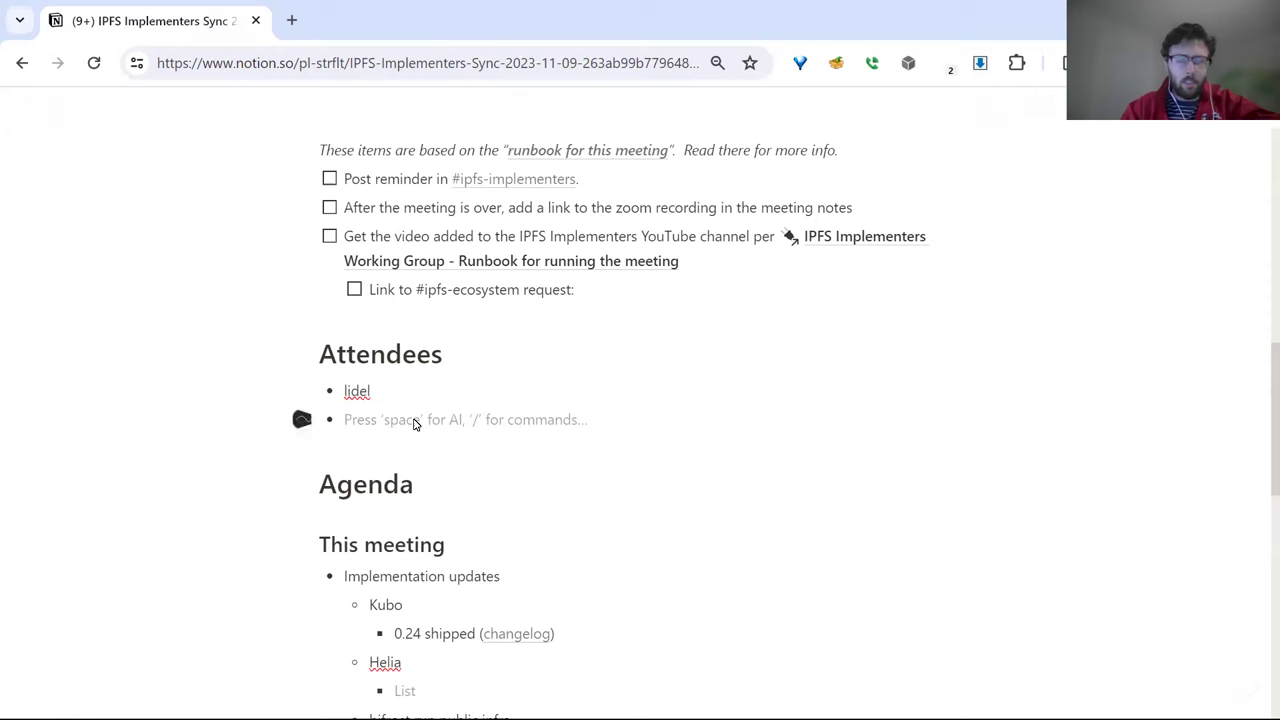
Add an @-mention of a teammate as the second attendee, leaving an empty bullet below.
key("BackSpace")
type("@adin")
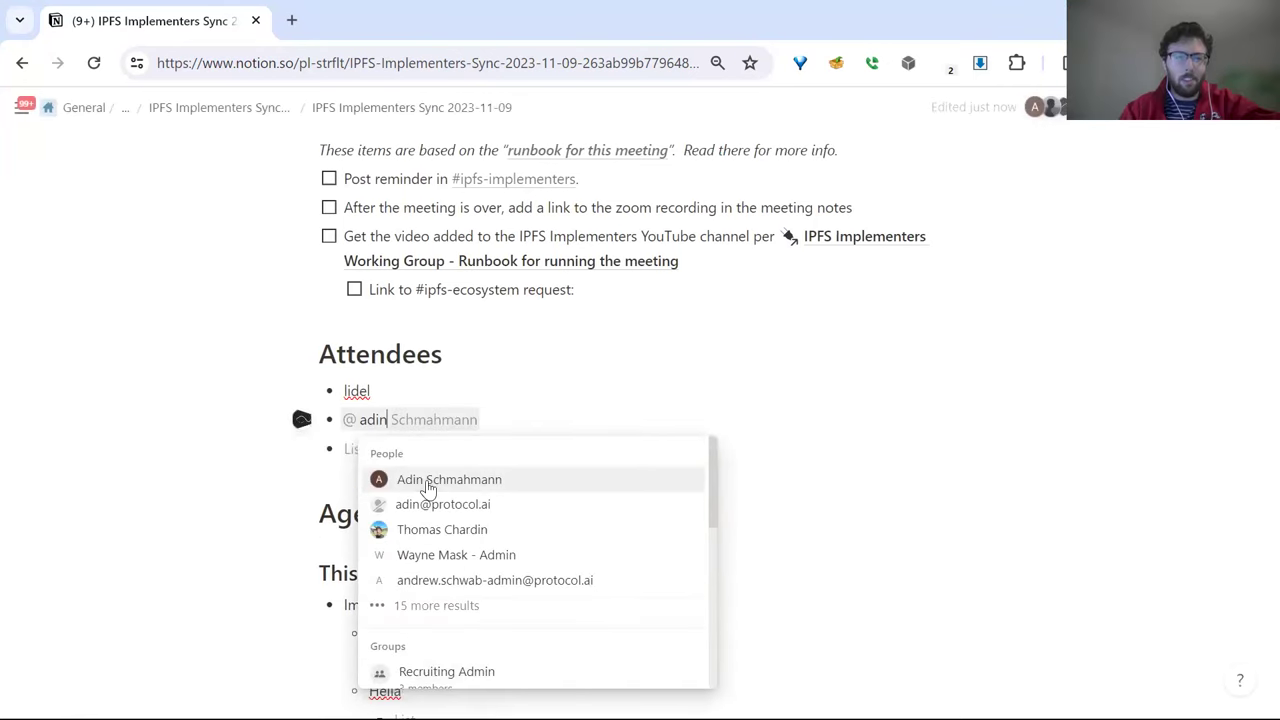
left_click(428, 483)
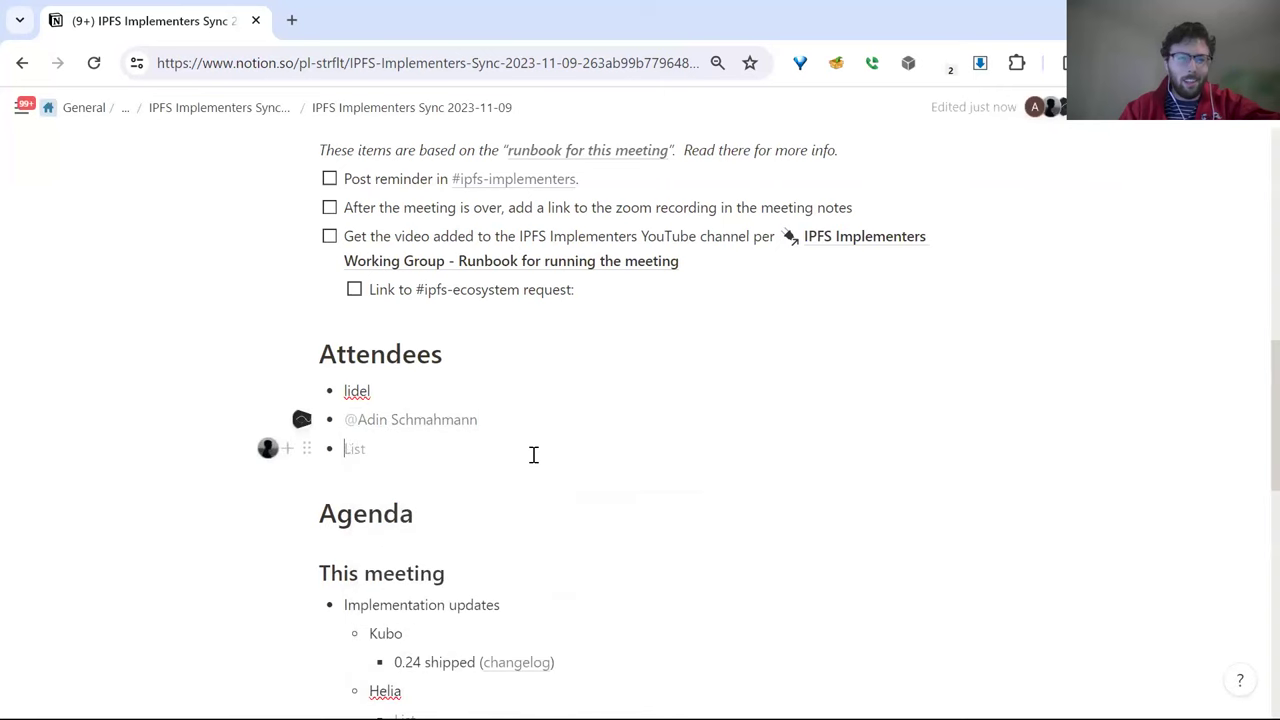
left_click(533, 452)
scroll(533, 455, "down", 2)
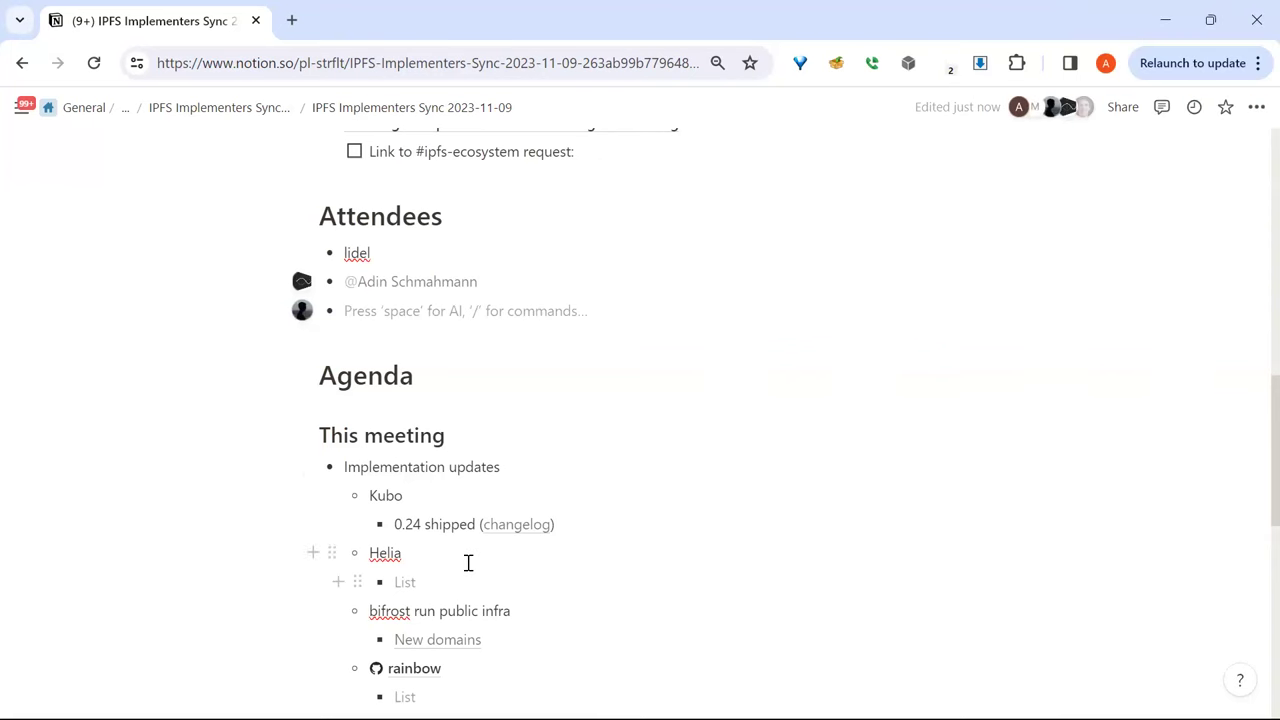
mouse_move(516, 537)
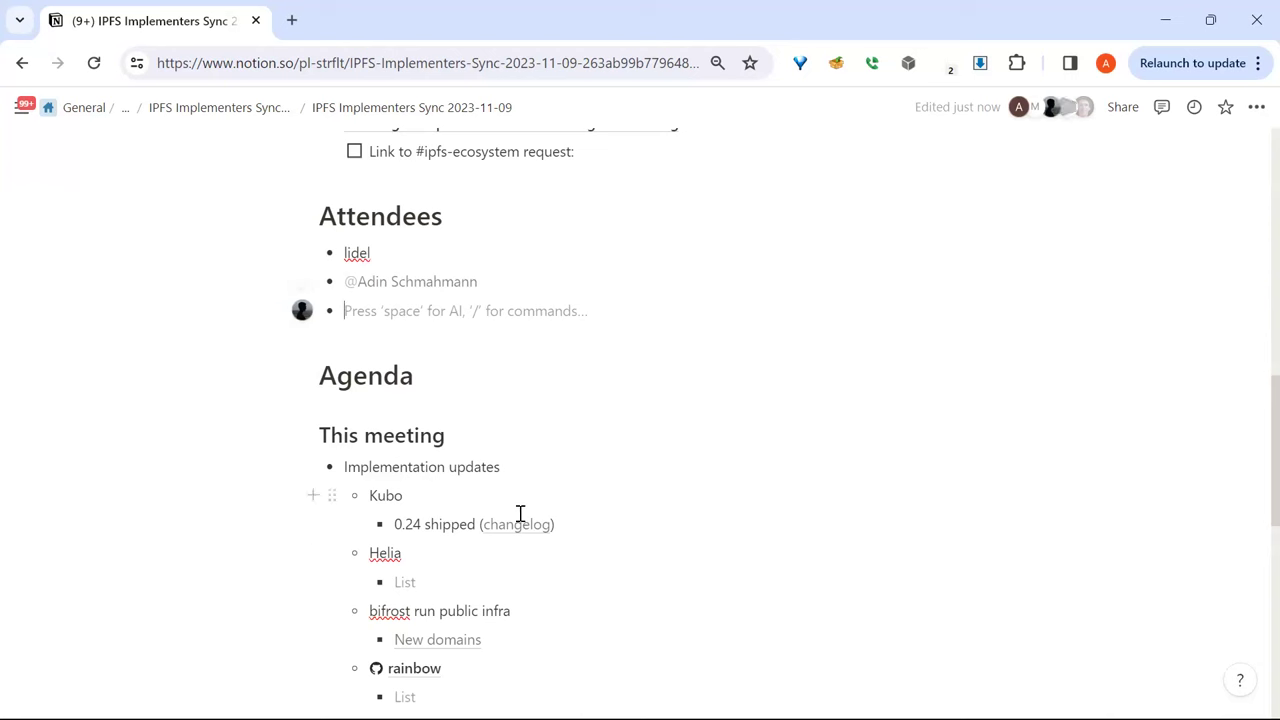
Open the Kubo v0.24 changelog in a new GitHub tab and read its highlights.
left_click(517, 528)
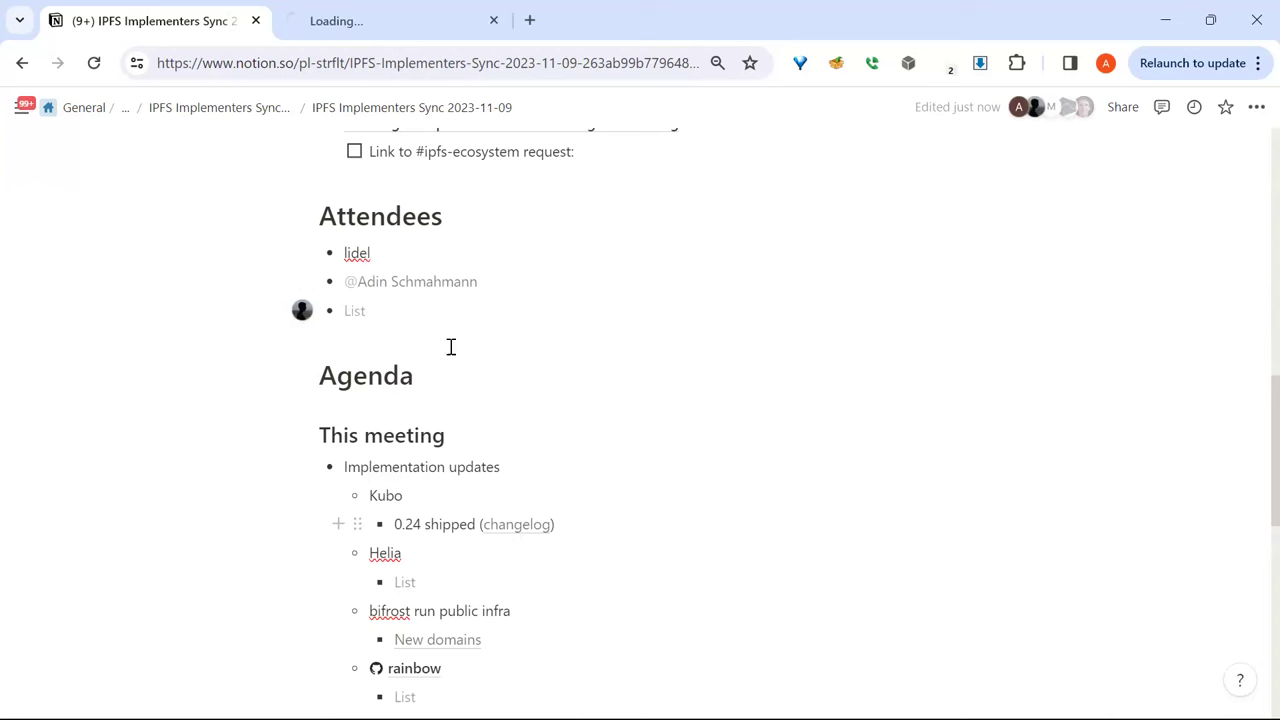
left_click(378, 28)
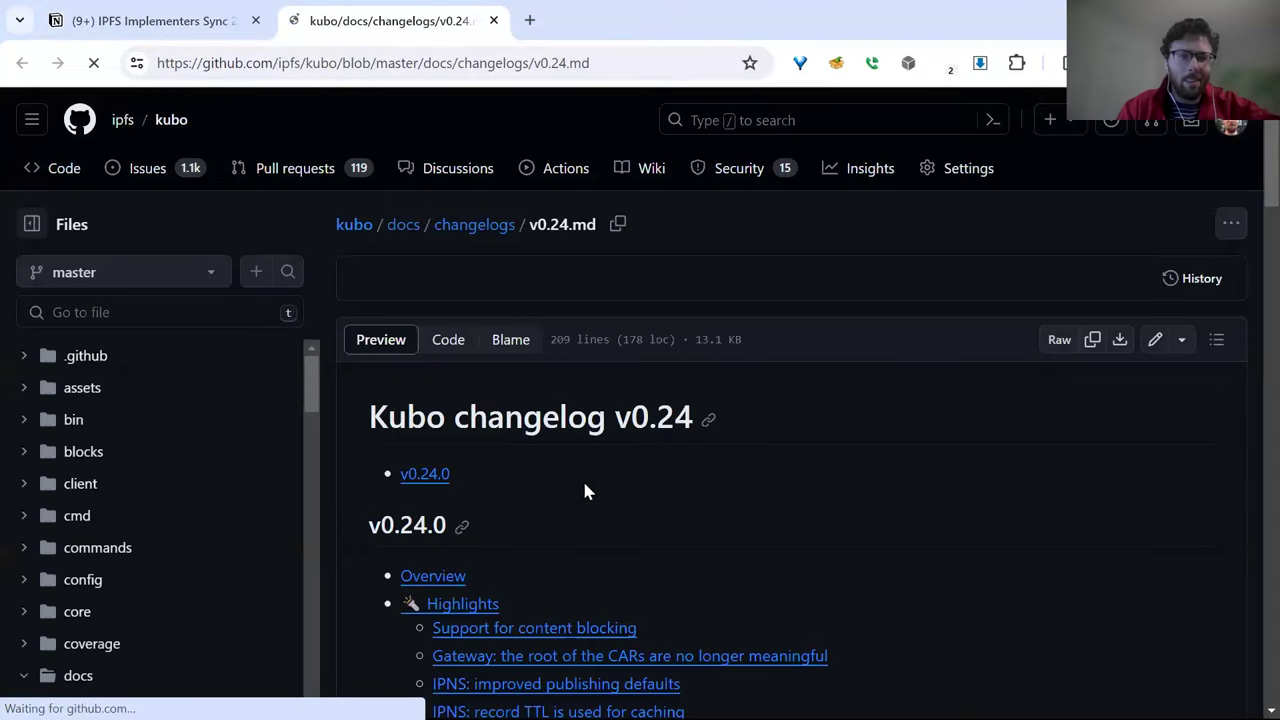
scroll(585, 485, "down", 3)
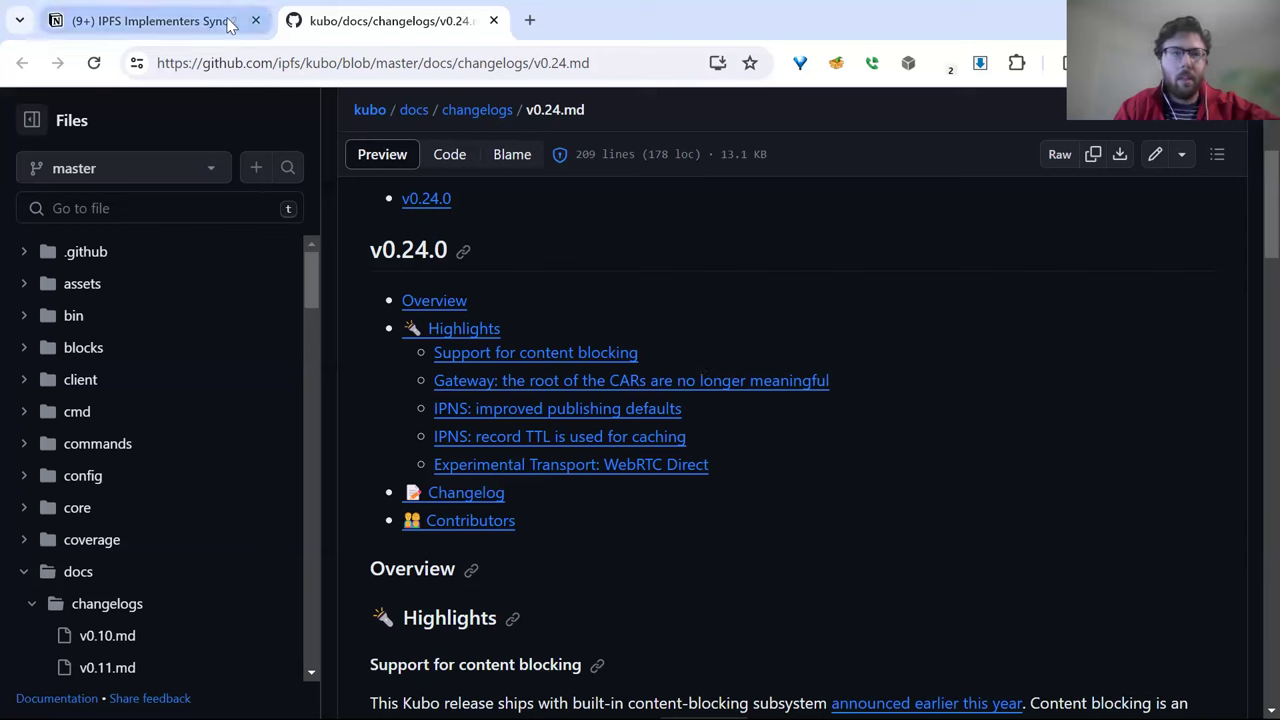
mouse_move(211, 27)
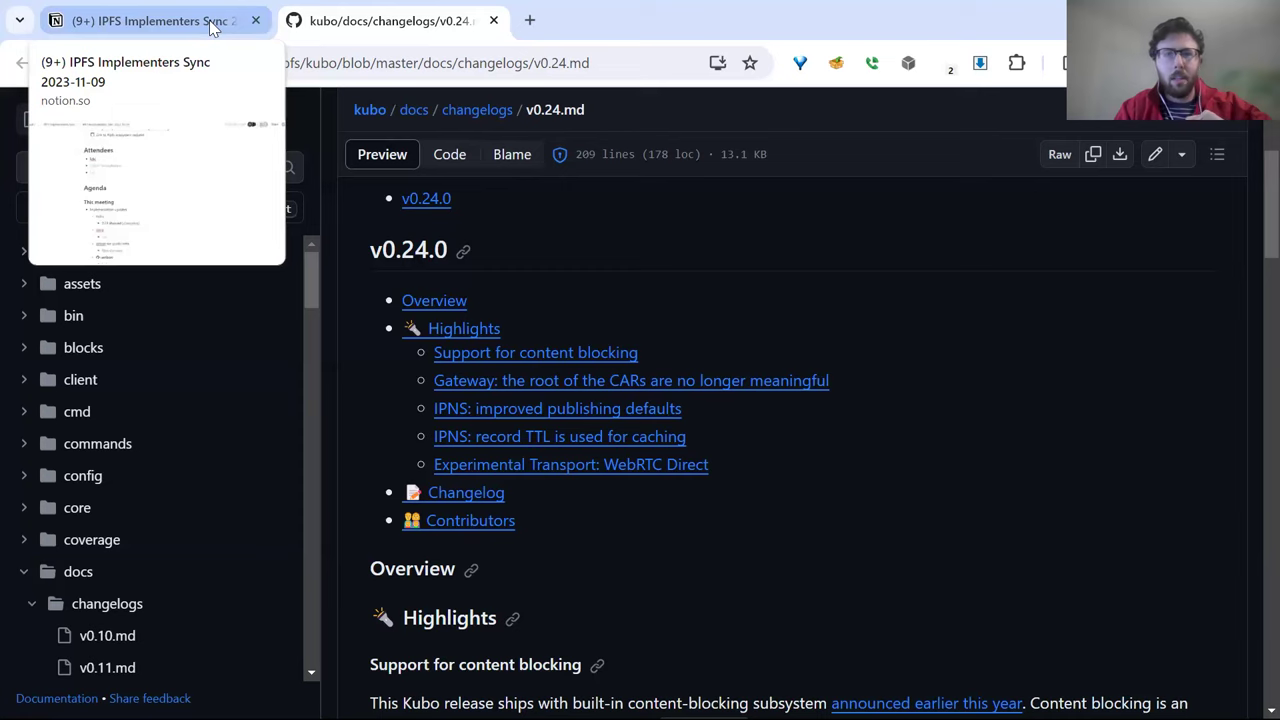
Switch back to the Notion meeting notes and scroll down through the agenda.
left_click(211, 27)
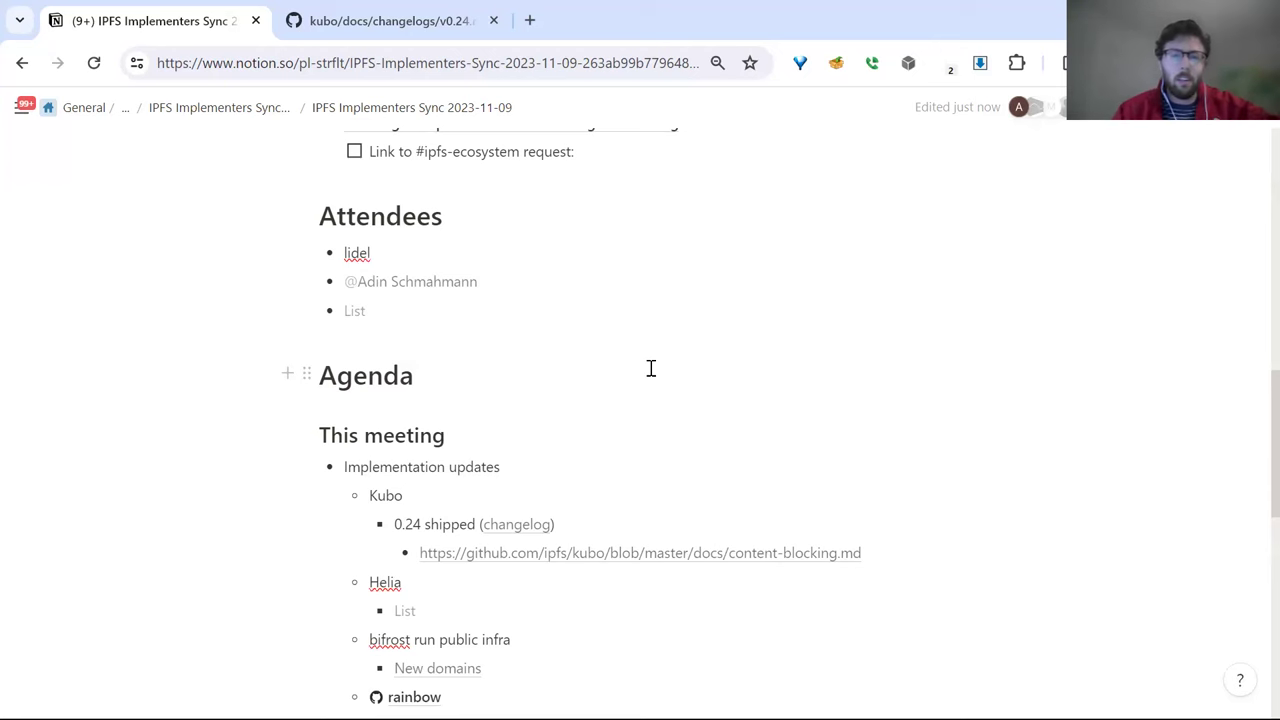
scroll(511, 560, "down", 1)
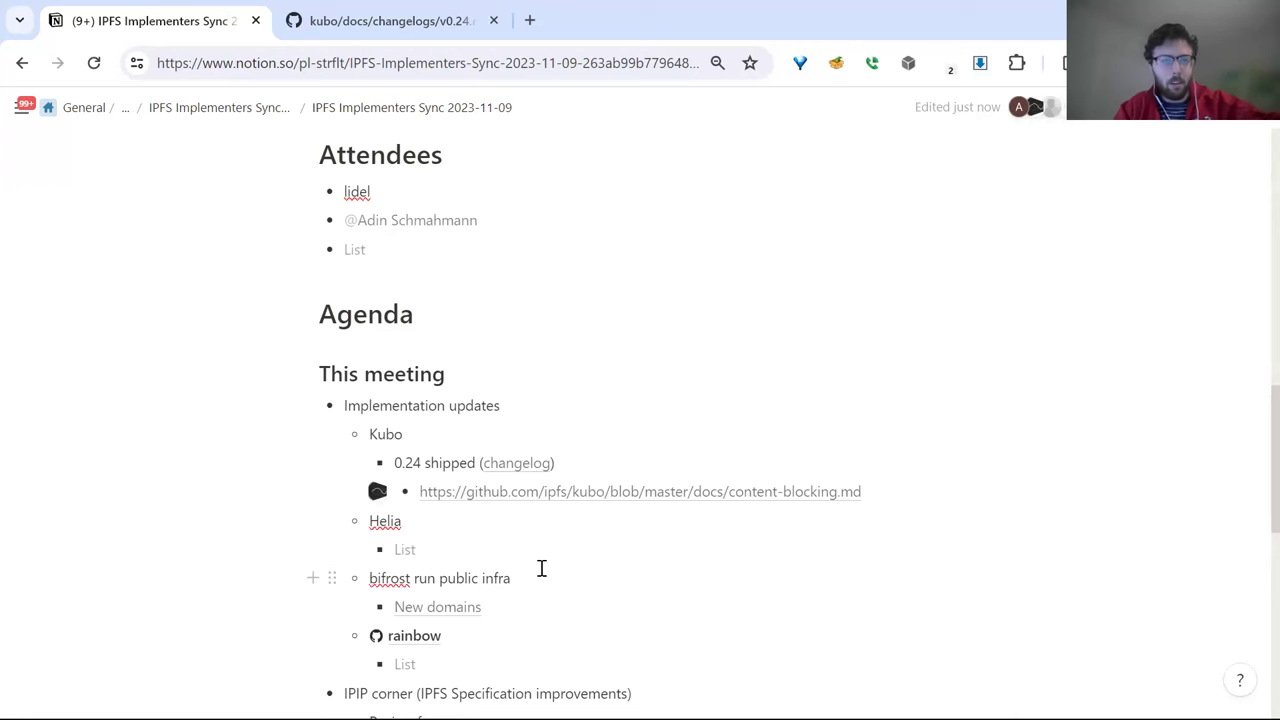
scroll(541, 568, "down", 1)
scroll(541, 568, "down", 1)
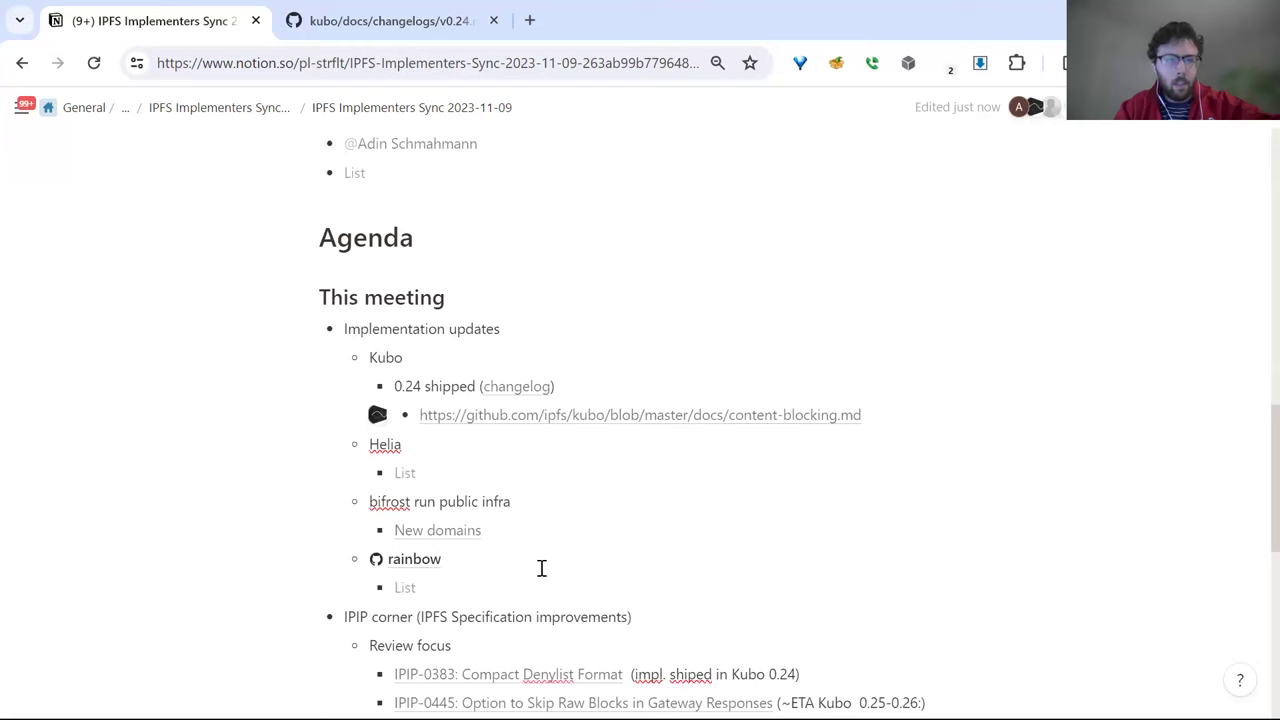
scroll(541, 568, "down", 1)
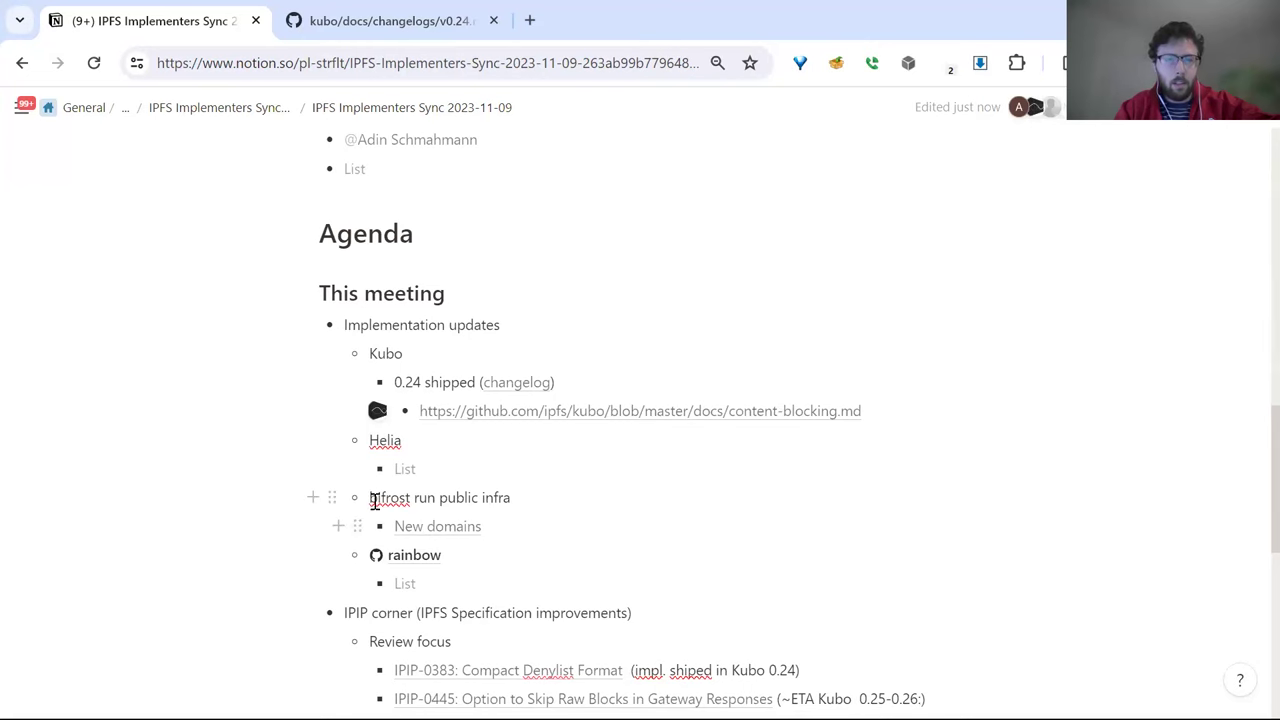
scroll(515, 566, "down", 1)
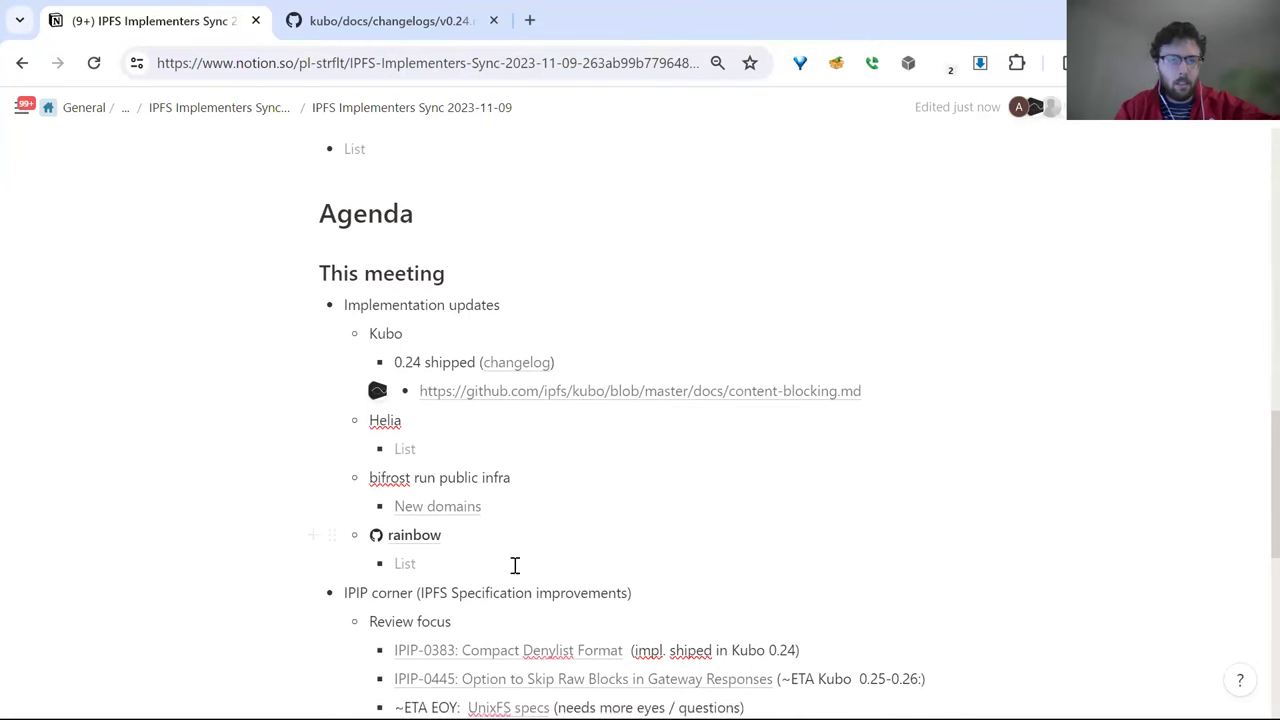
mouse_move(458, 509)
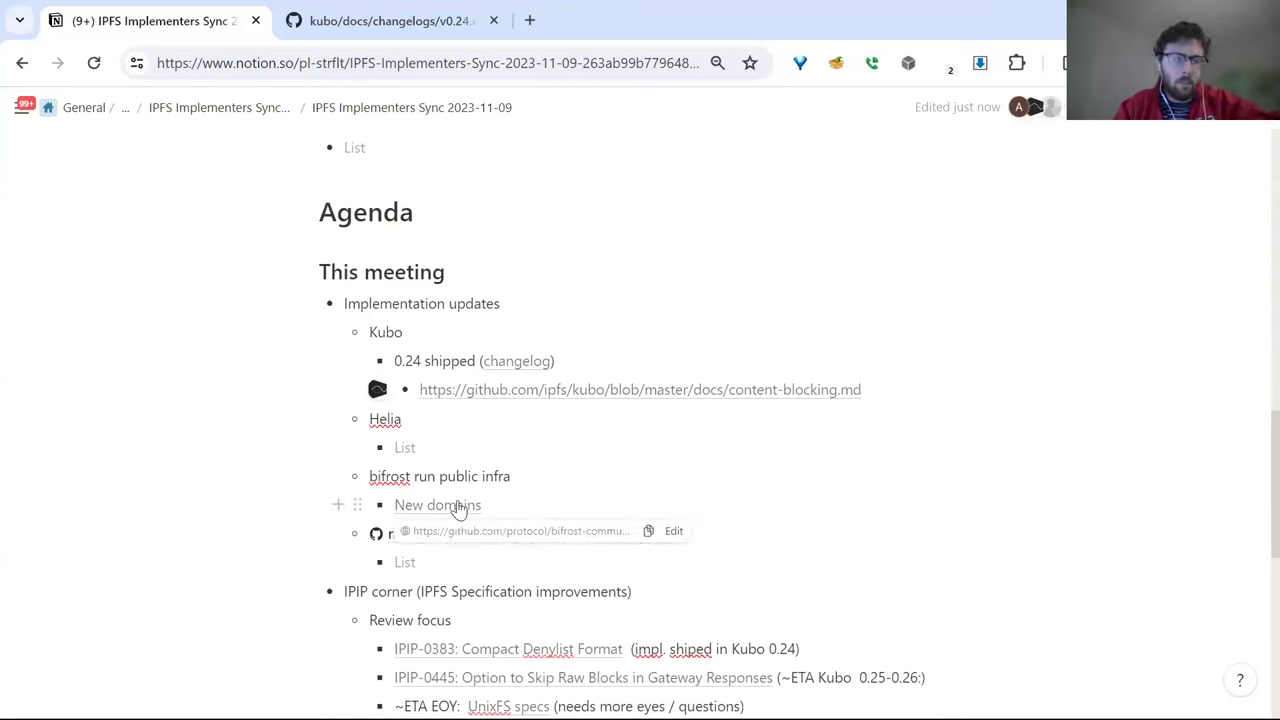
Open the New domains GitHub issue in a tab beside the notes, then return to Notion.
left_click(458, 509, "ctrl")
left_click(497, 14)
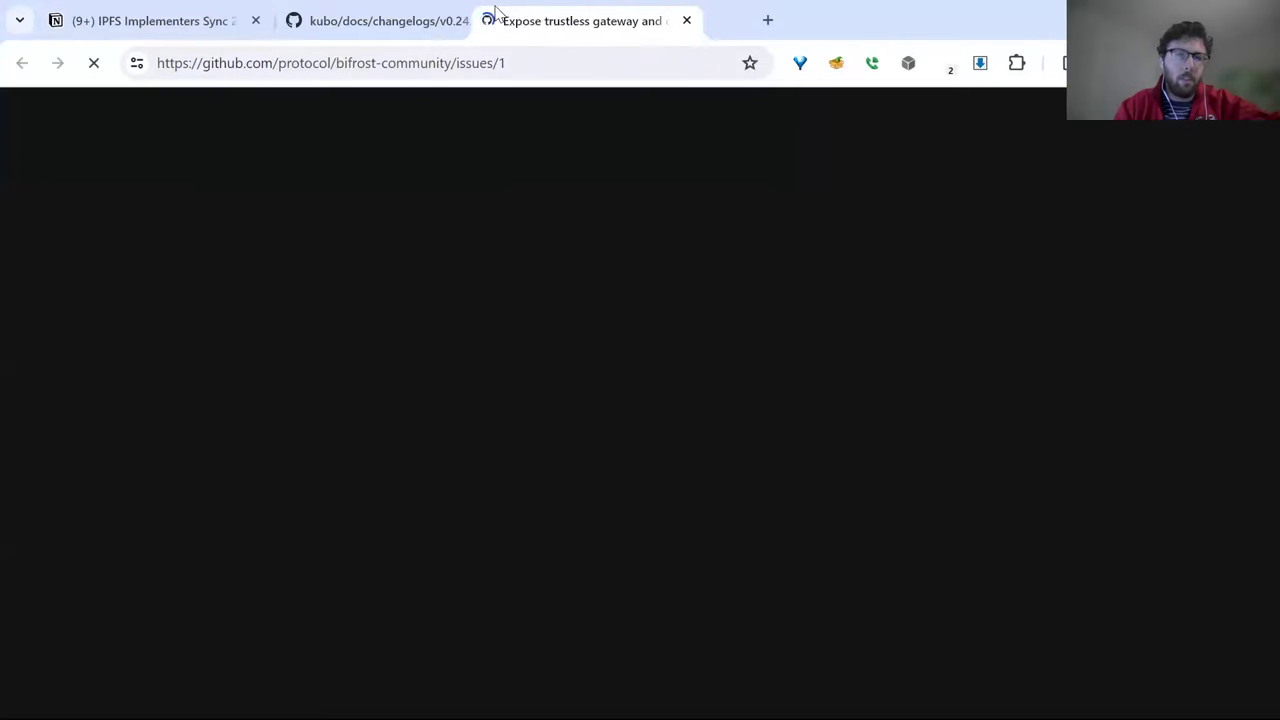
left_click_drag(497, 14, 432, 27)
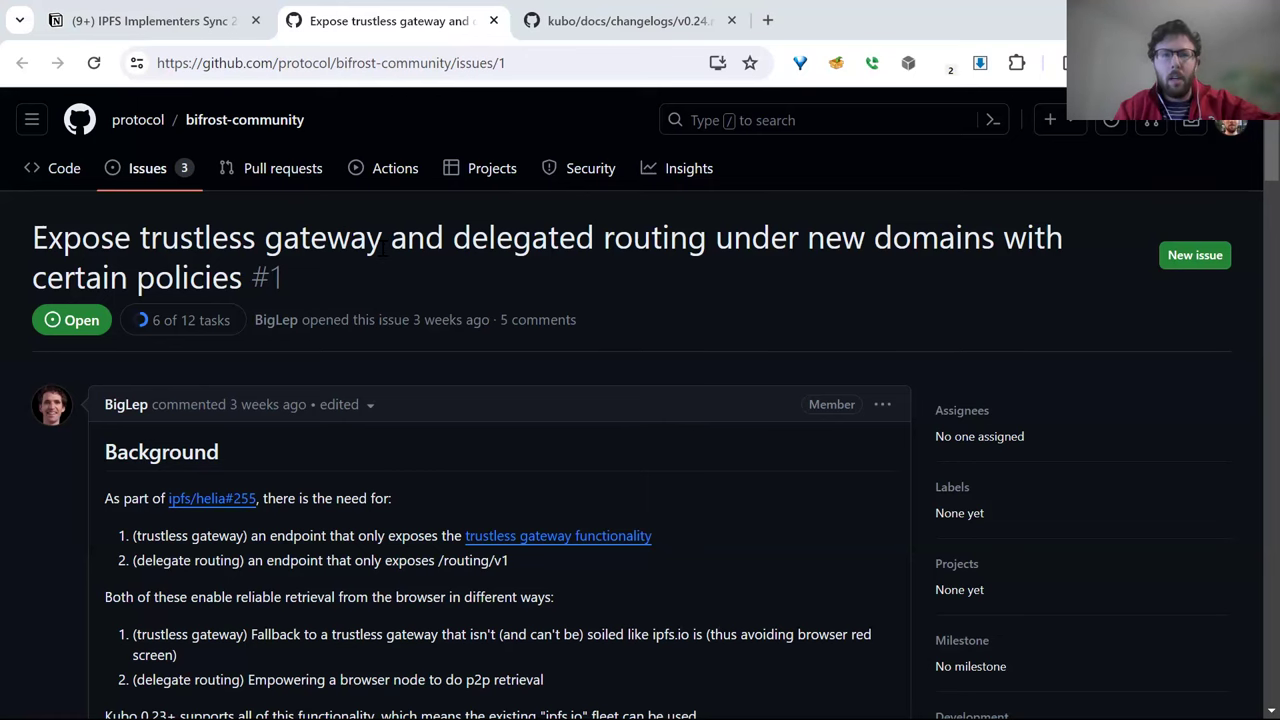
left_click(201, 33)
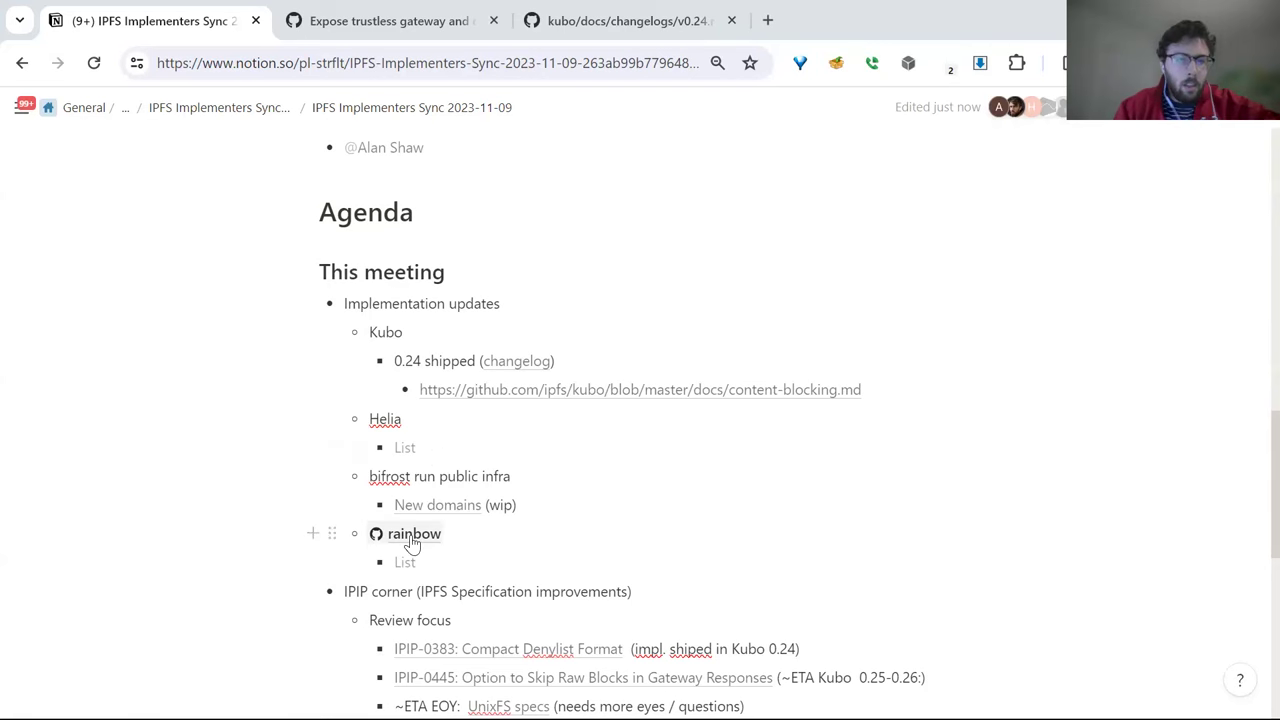
mouse_move(414, 540)
scroll(478, 540, "down", 1)
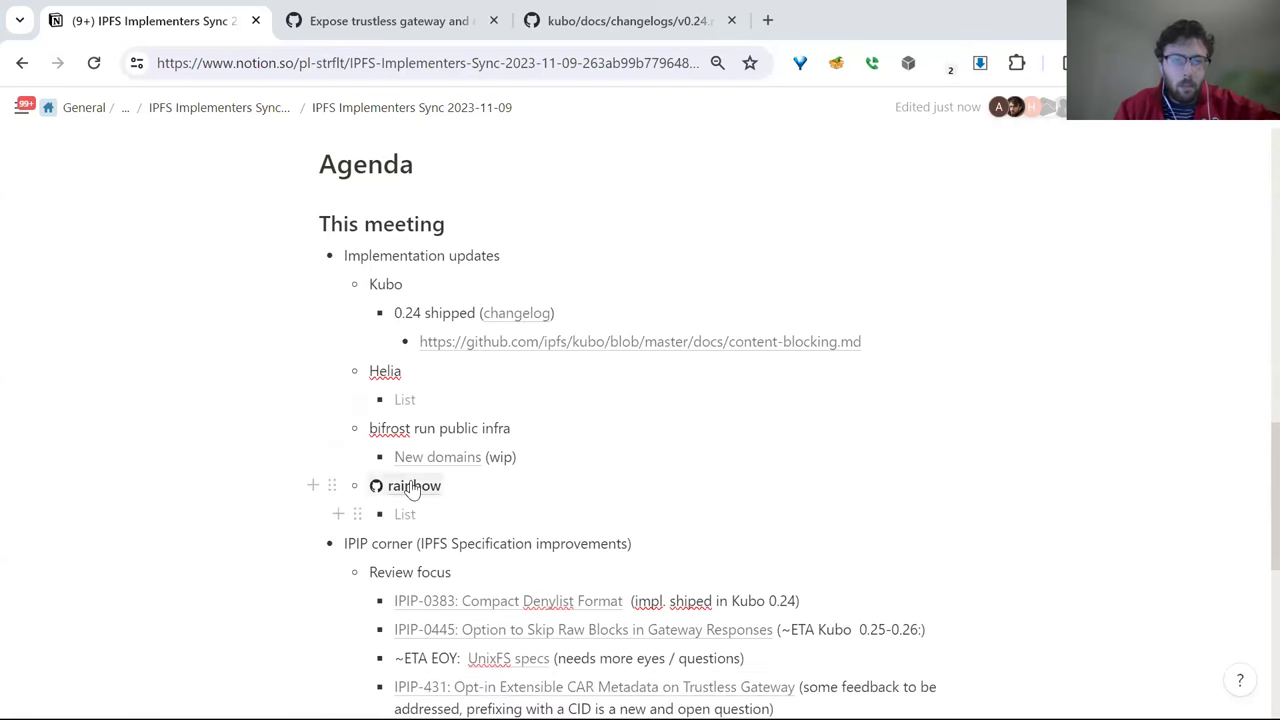
mouse_move(413, 487)
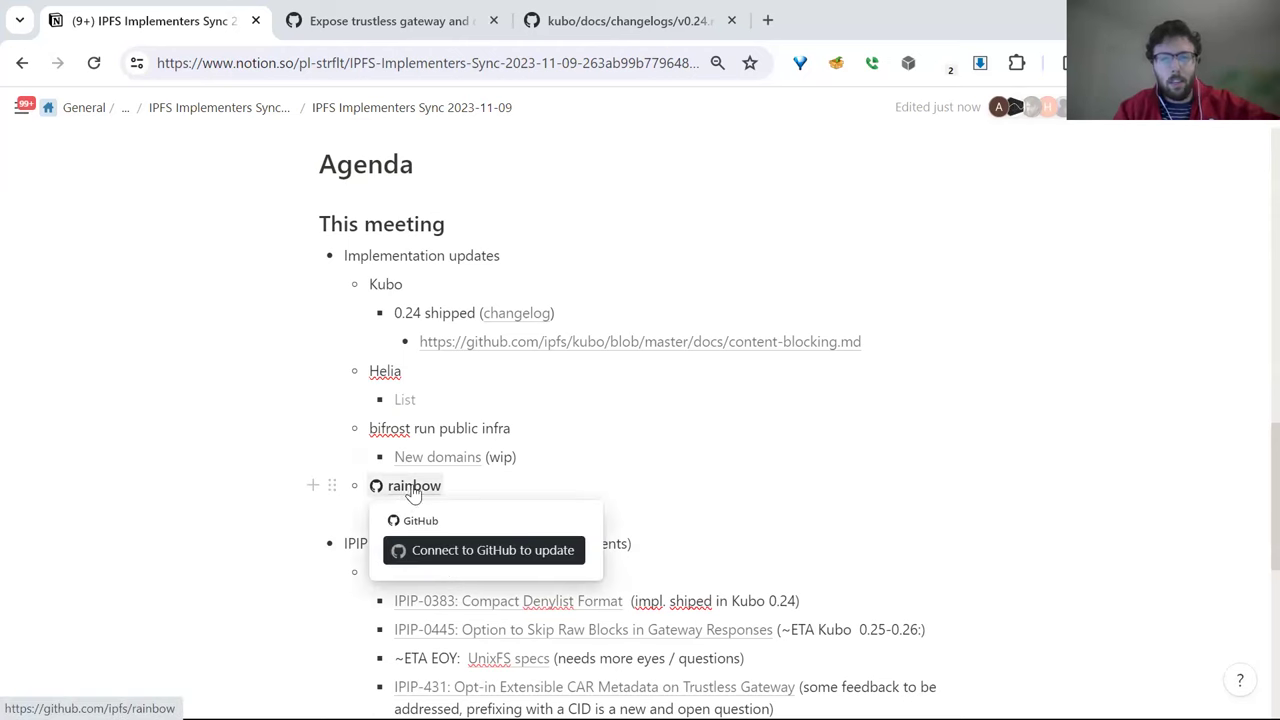
Dismiss the GitHub link preview and add an empty sub-bullet under rainbow.
key("Return")
key("Tab")
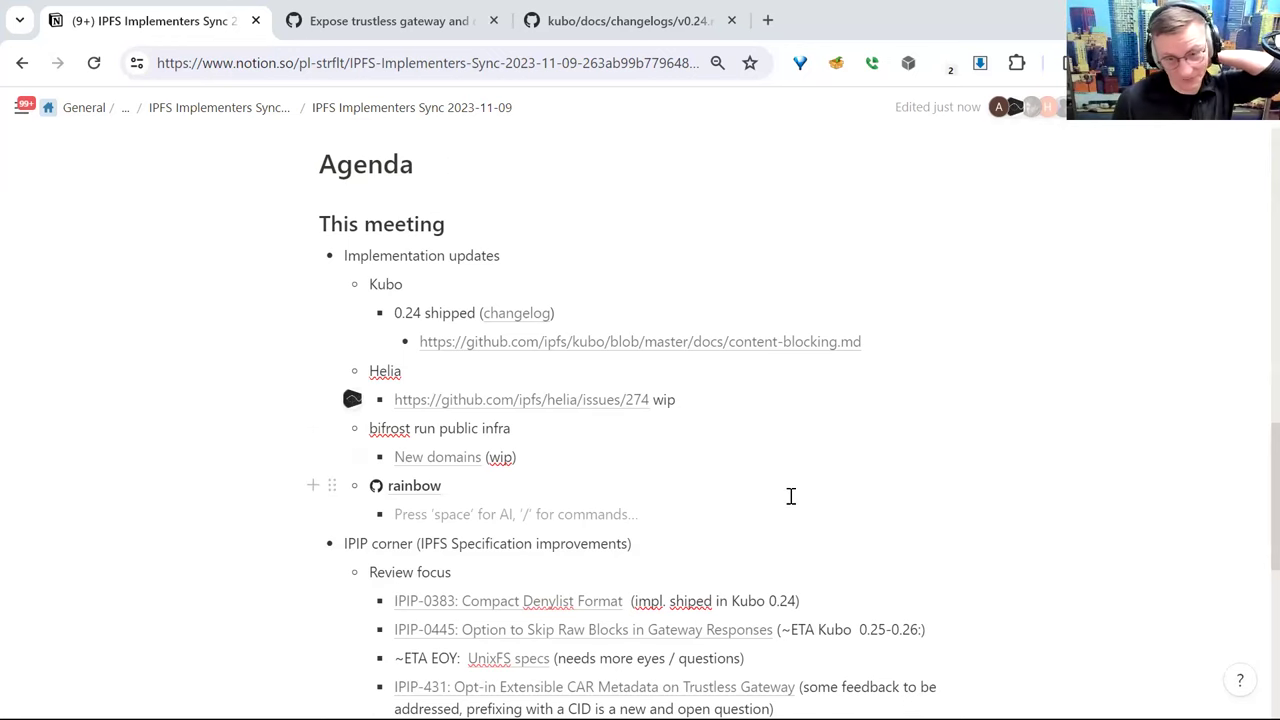
scroll(790, 496, "down", 1)
scroll(790, 496, "up", 1)
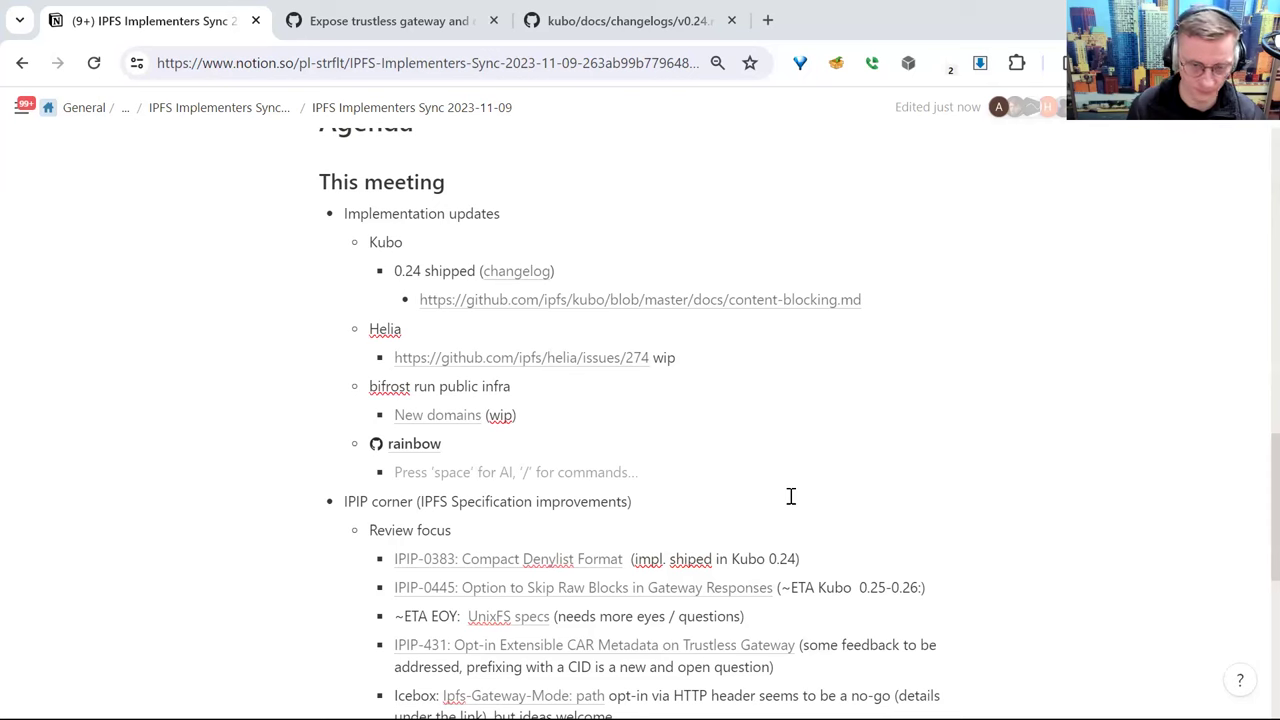
Add a 'WebRTC Direct' bullet below the content-blocking link, then go to the empty rainbow bullet.
left_click(886, 295)
key("Return")
type("WebRTC Direct")
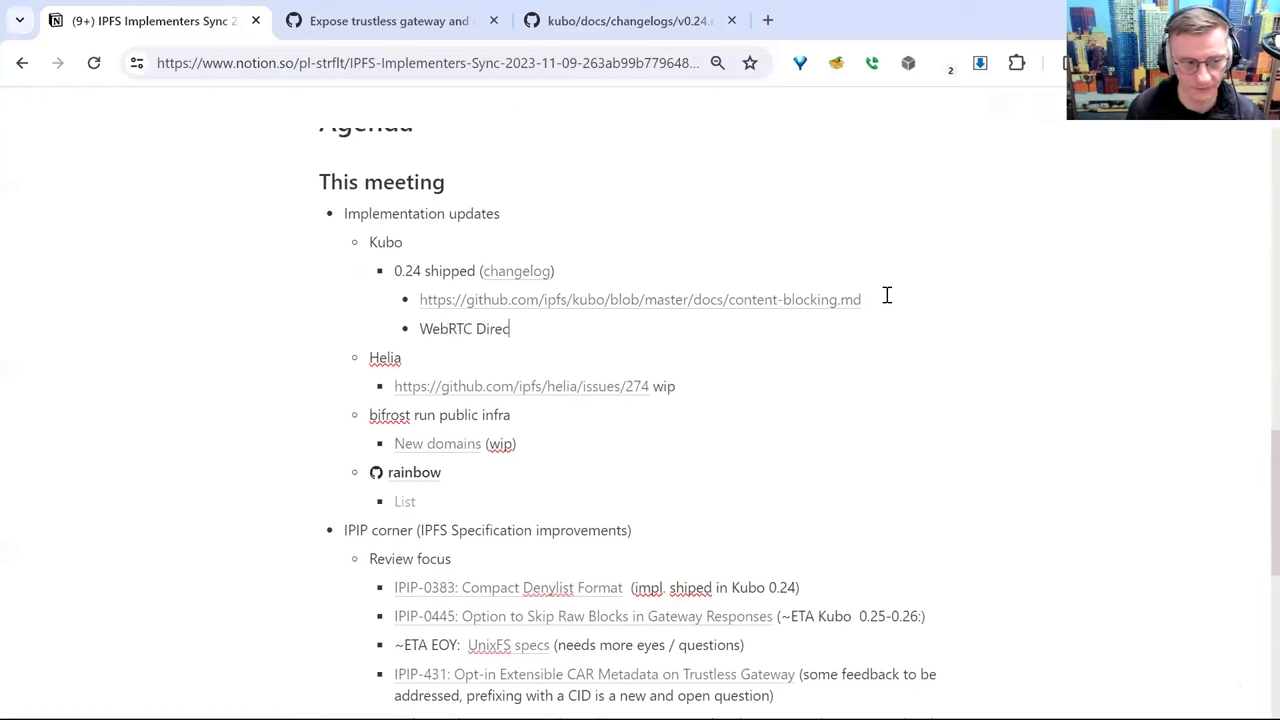
key("Down")
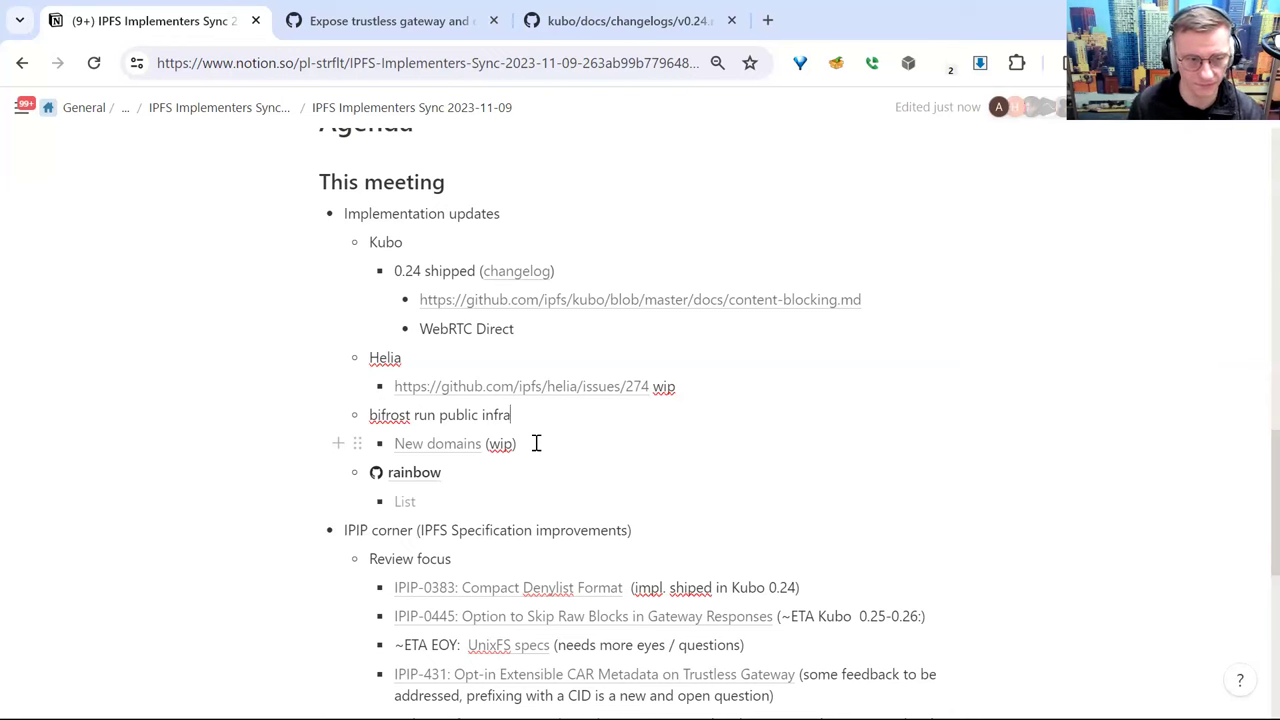
left_click(471, 494)
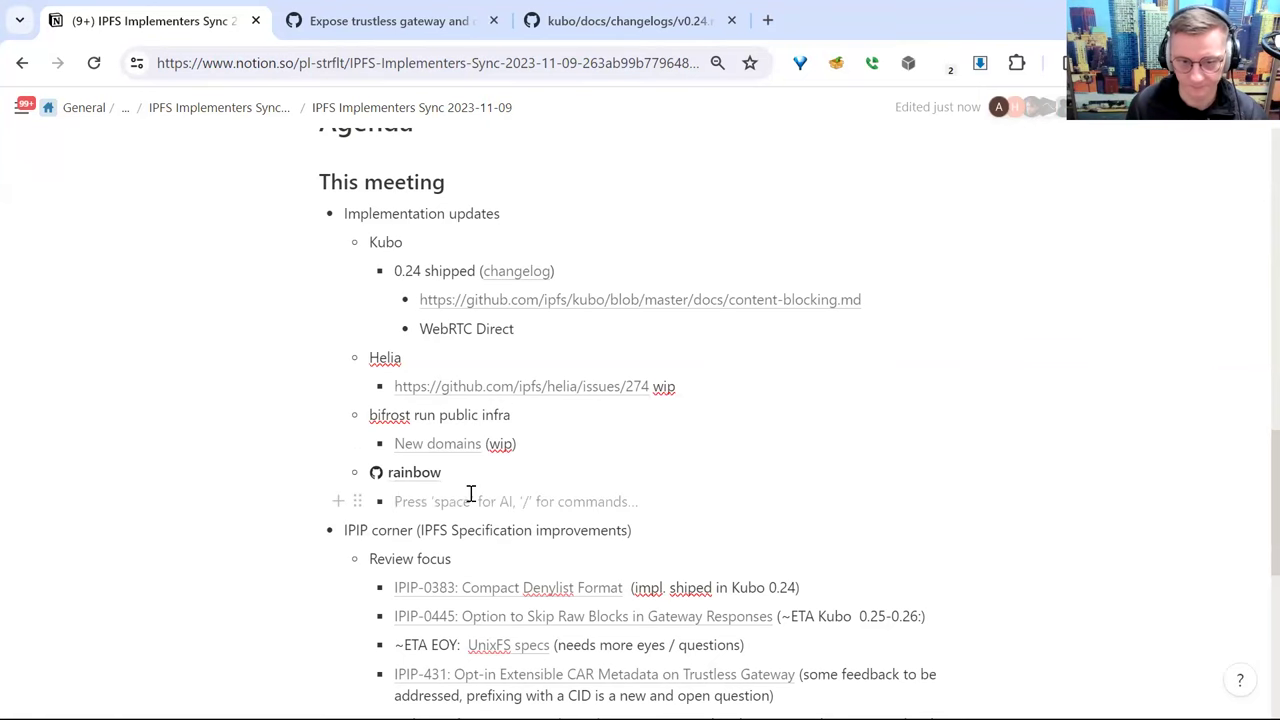
scroll(471, 494, "down", 2)
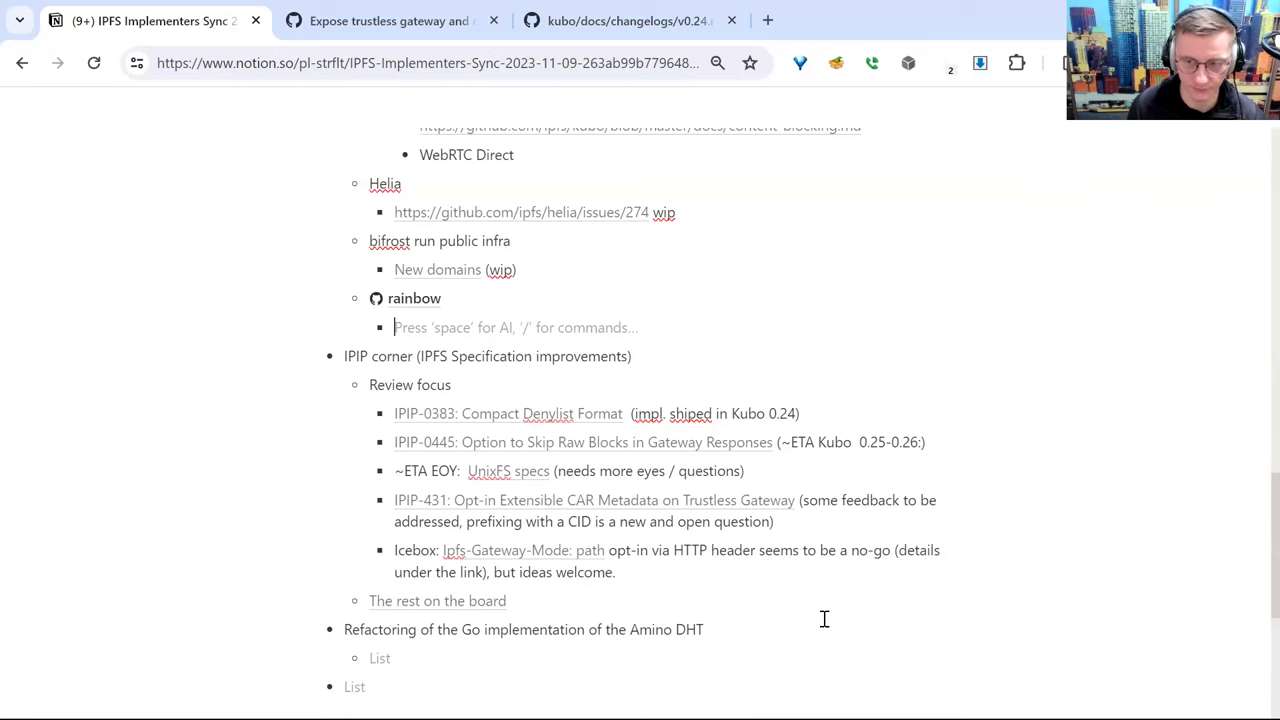
Write 'Passing gateway conformance tests and has some initial users' under rainbow.
left_click(824, 619, "shift")
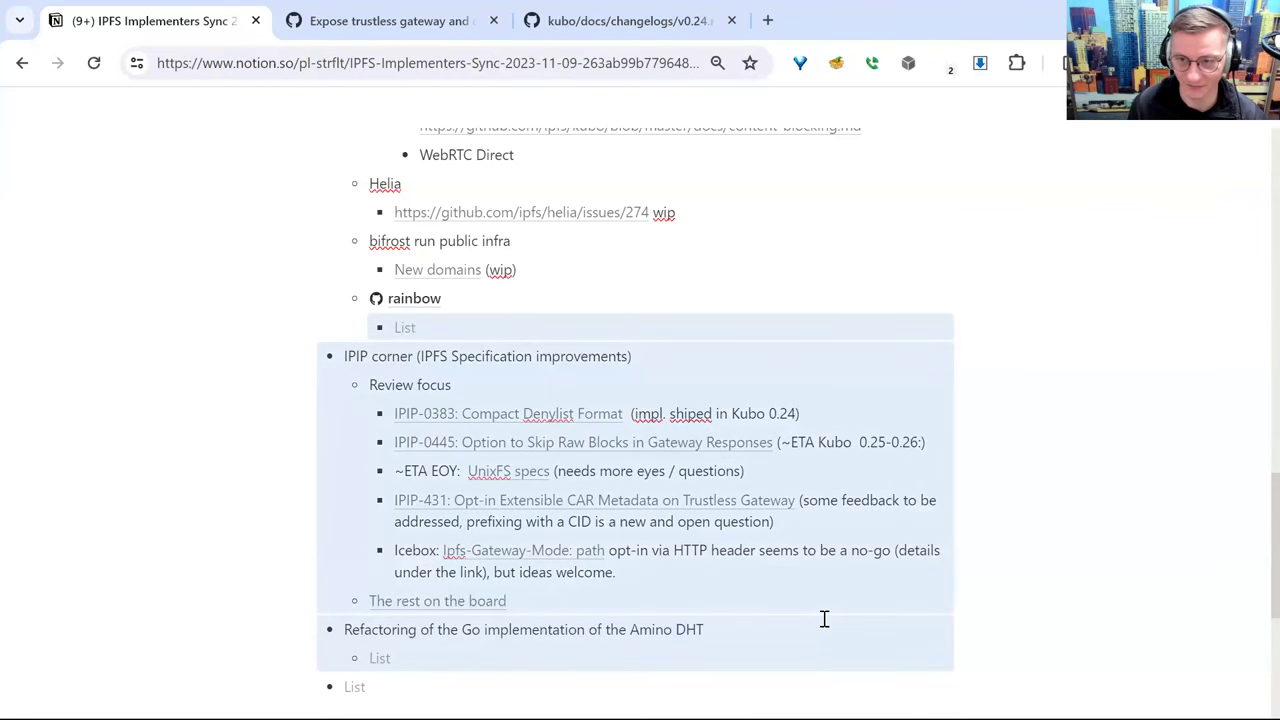
left_click(577, 327)
type("Pa")
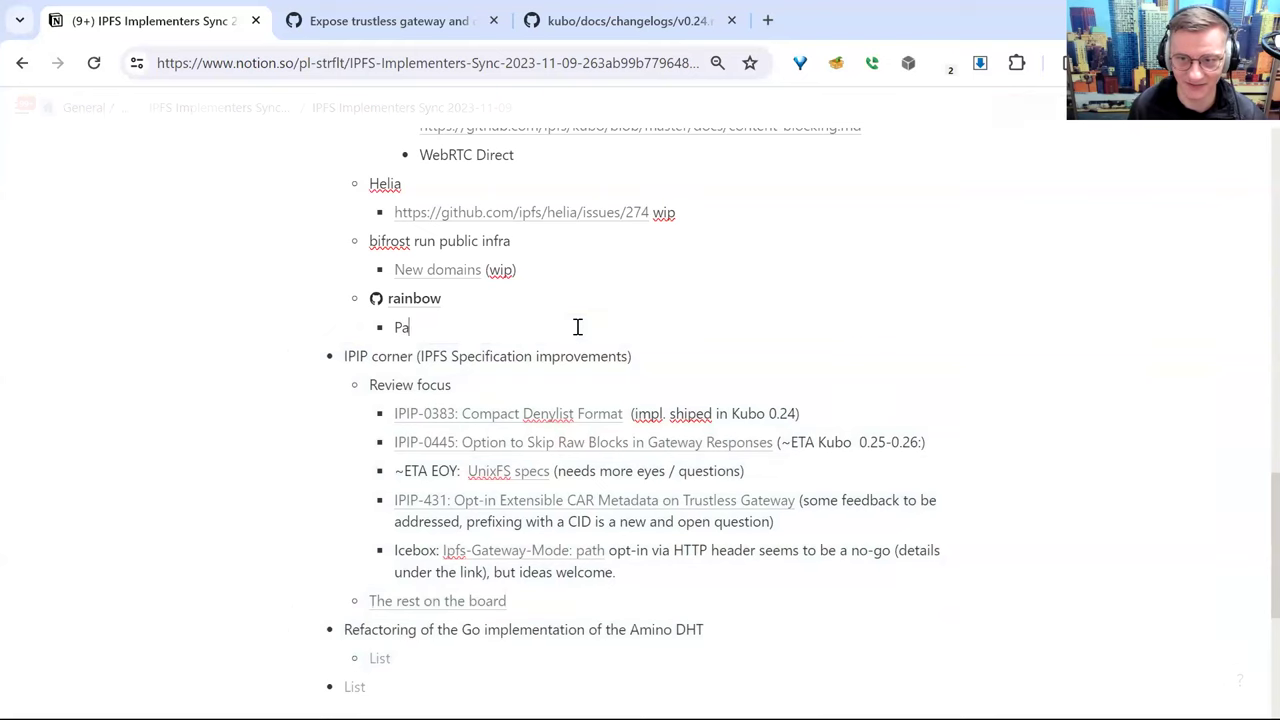
type("ssing gat")
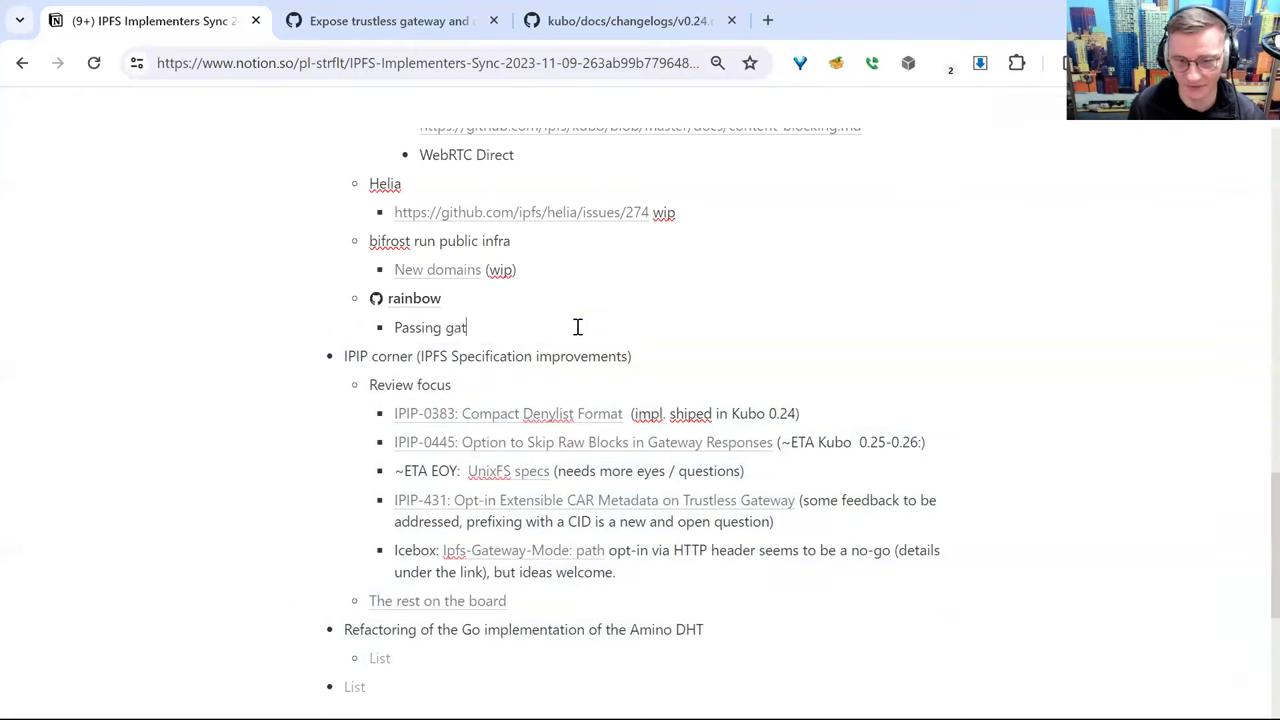
type("eway ")
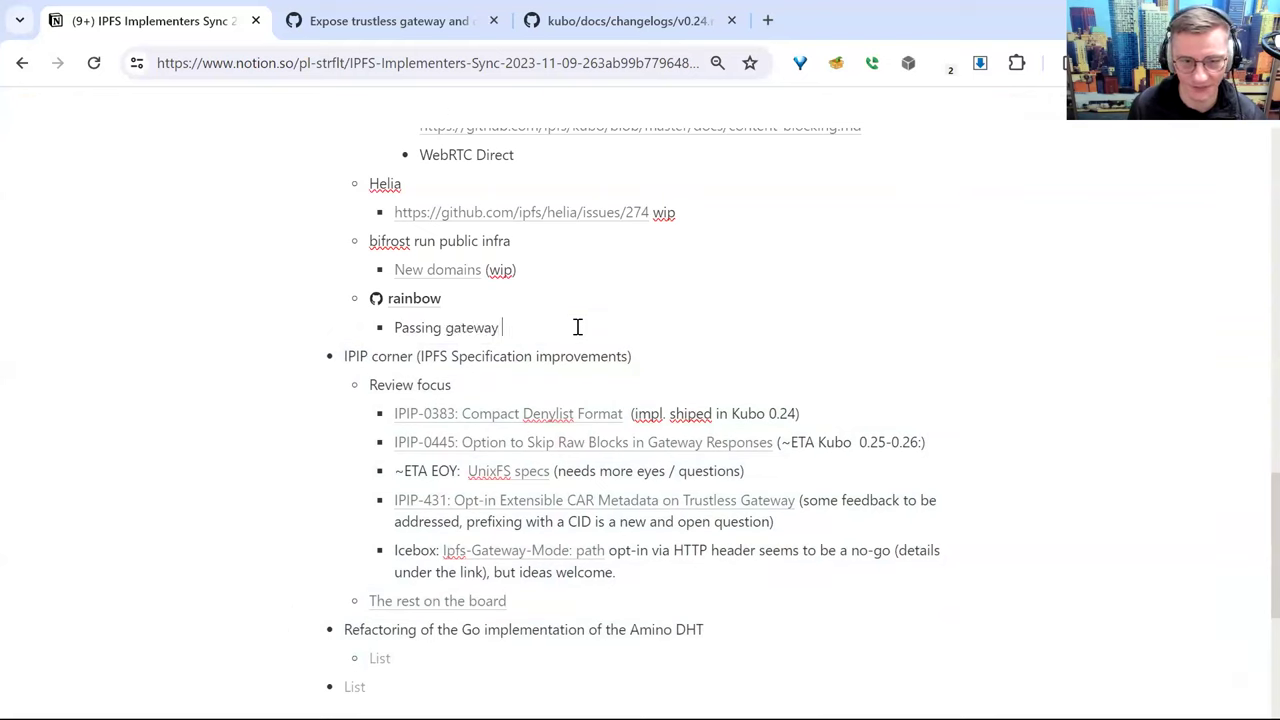
type("conformance tests")
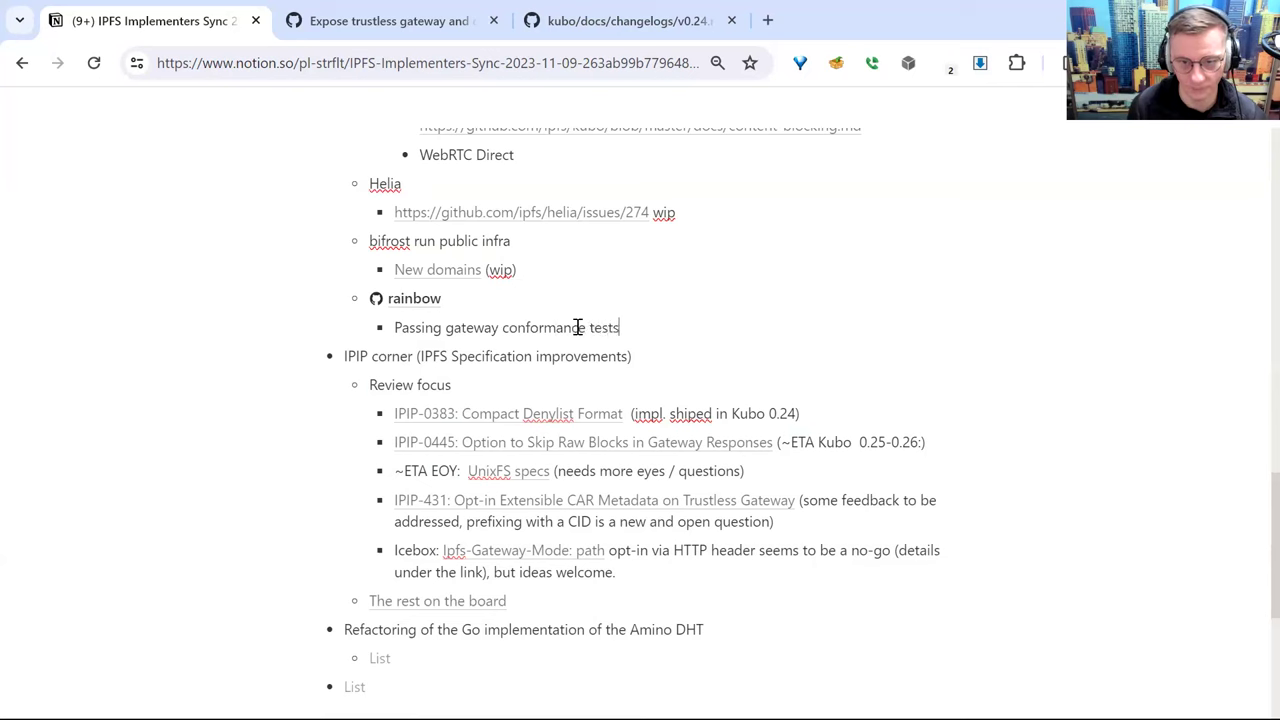
type(" and ")
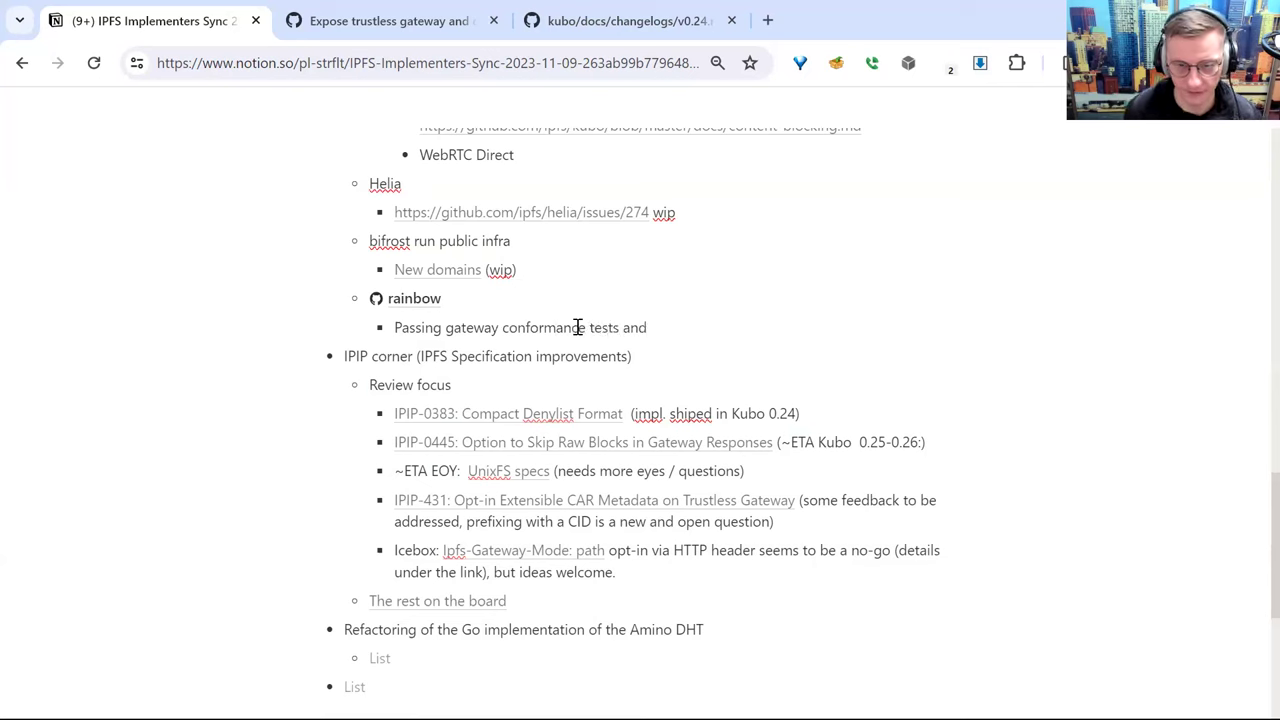
type("has so")
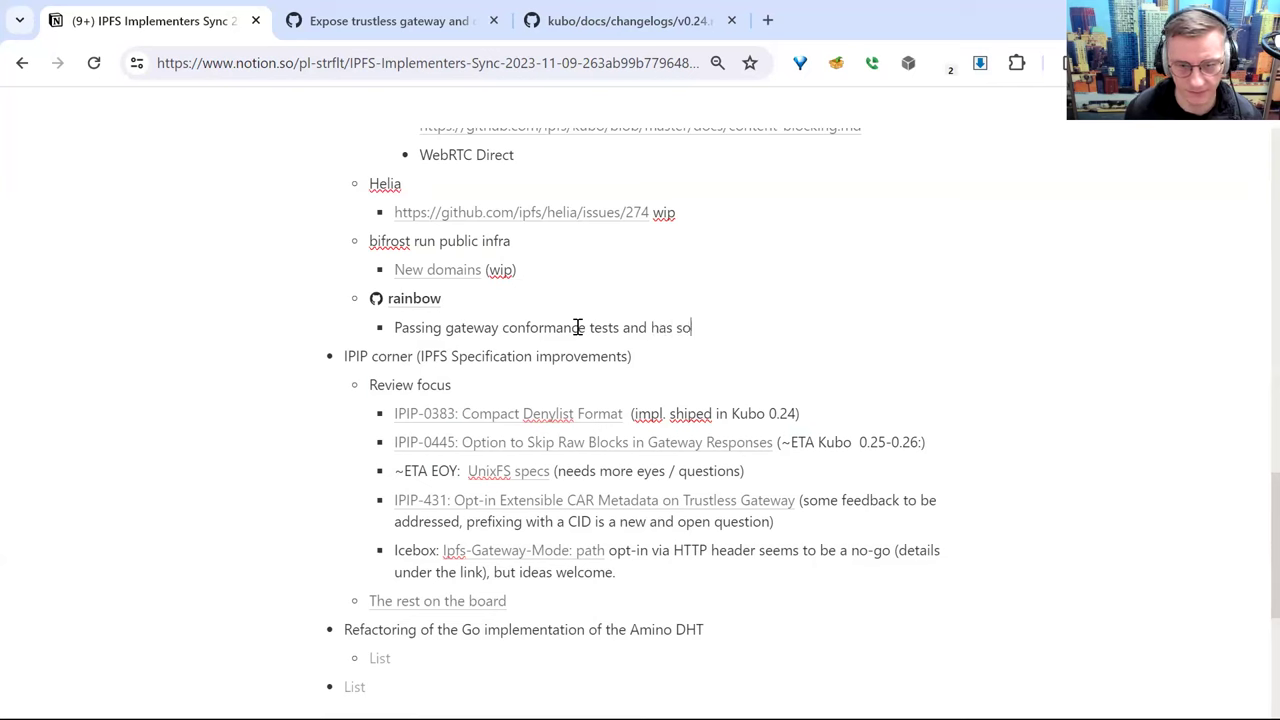
type("me initial users")
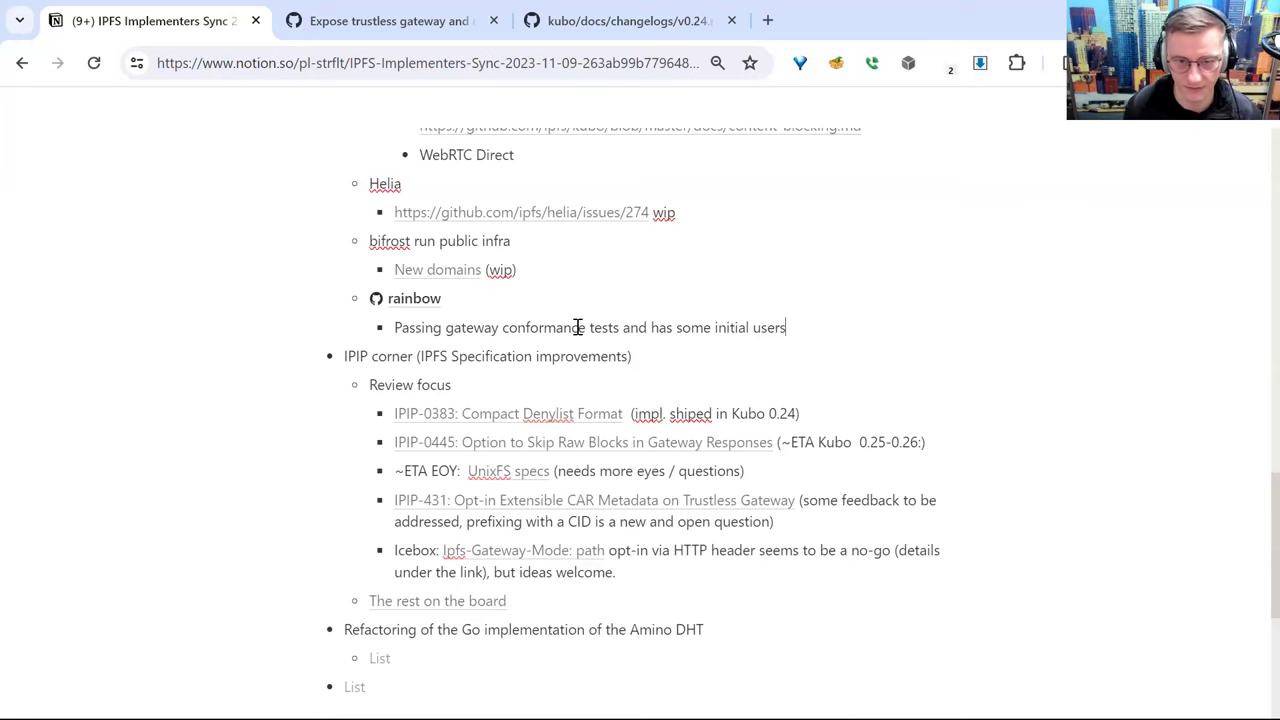
Add a second rainbow bullet reading 'dweb.link and ipfs.io deployment still to come'.
key("Return")
type("dweb.li")
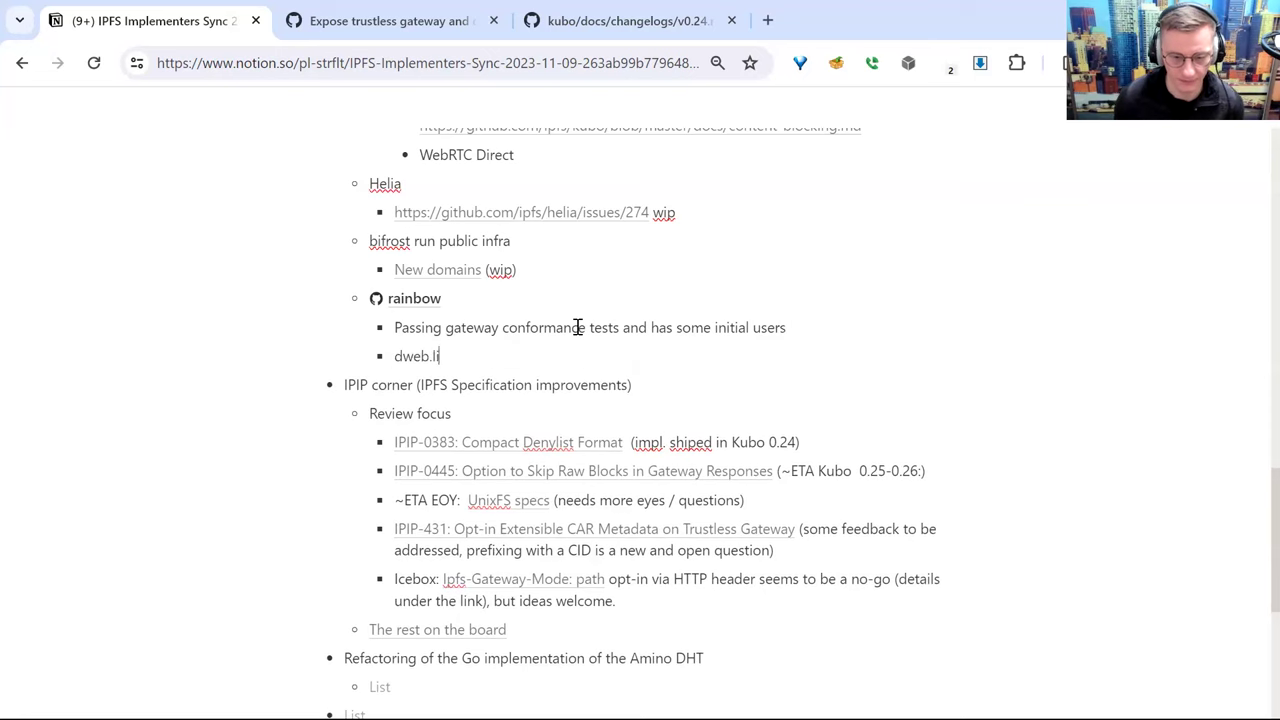
type("nk and ipfs.")
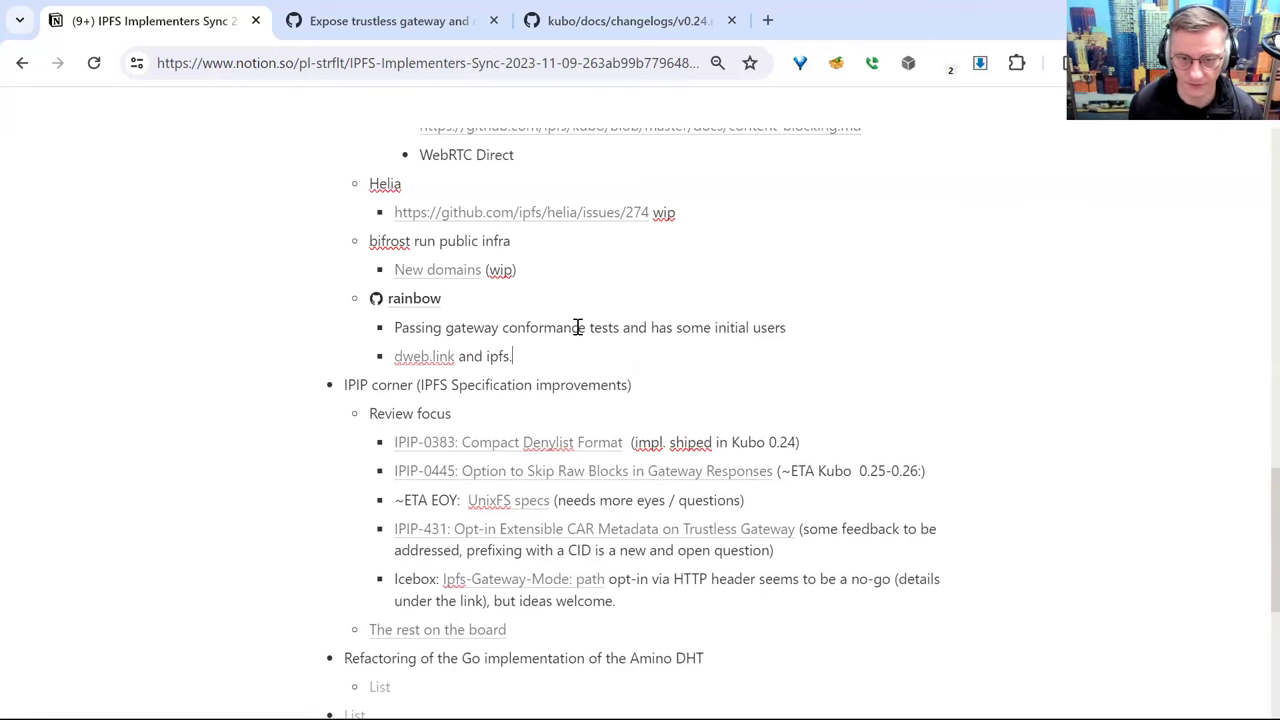
type("io deployment ")
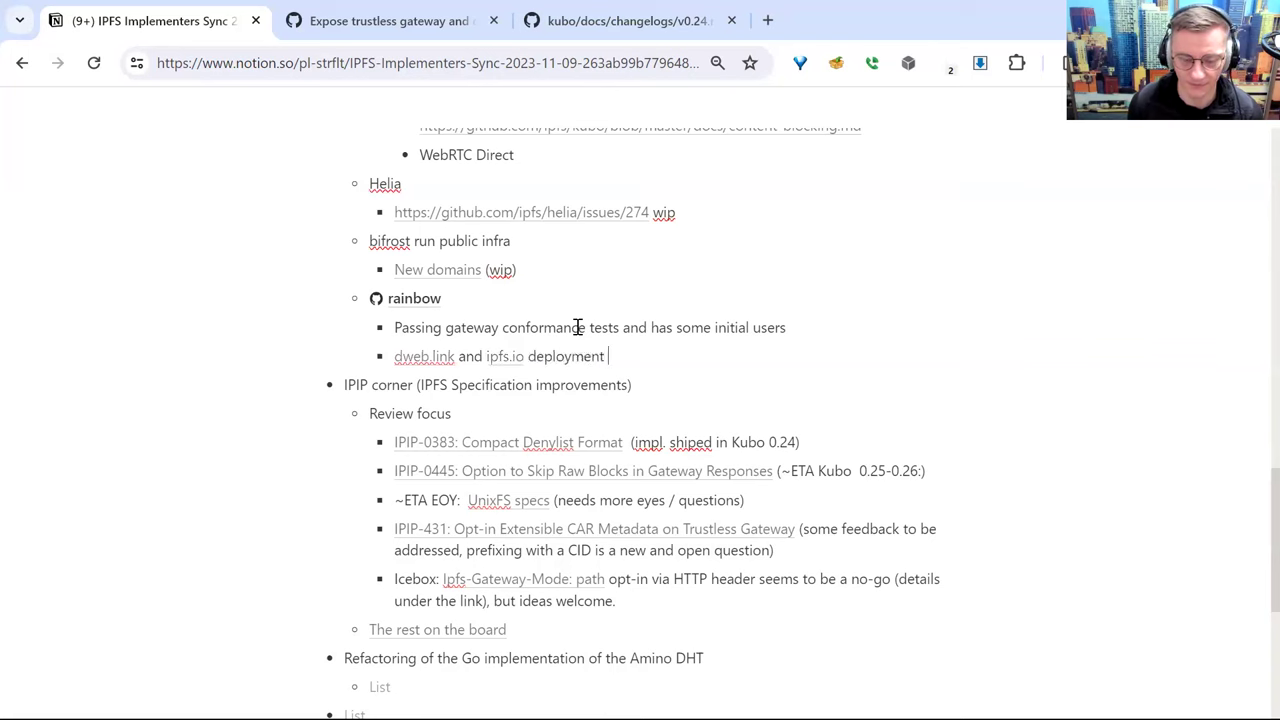
type("com")
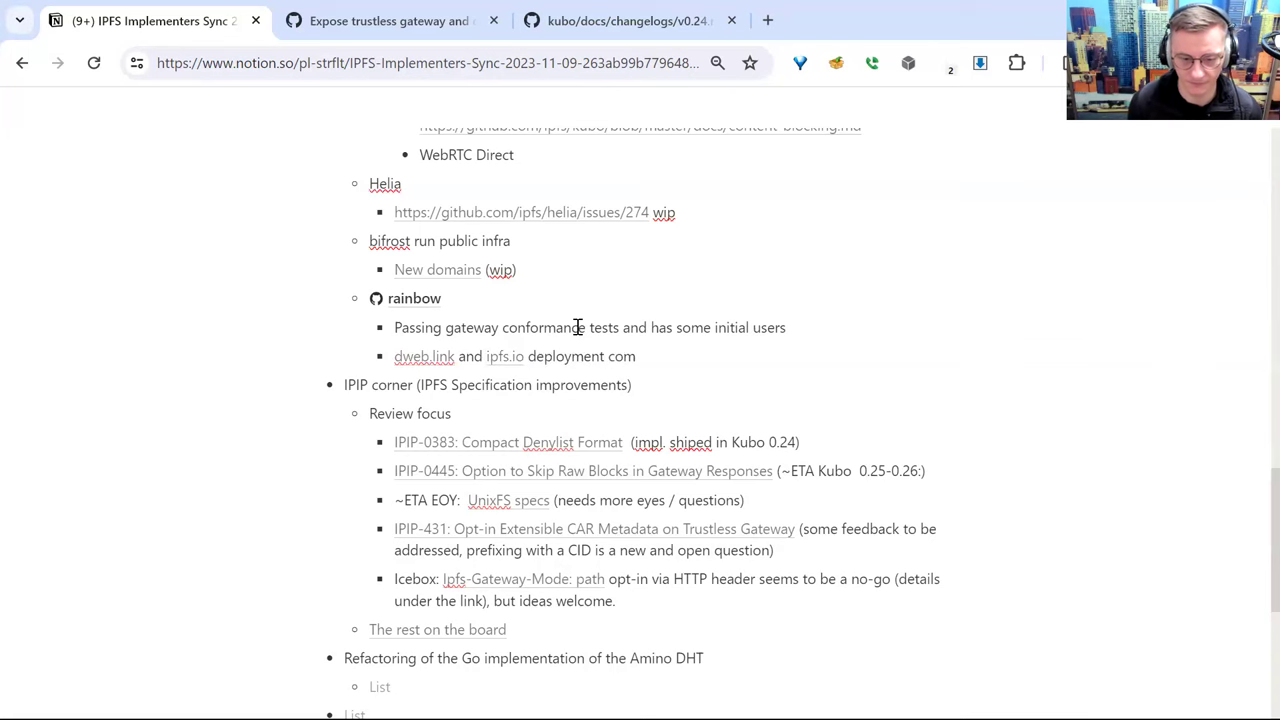
key("BackSpace")
key("BackSpace")
key("BackSpace")
type("upcom")
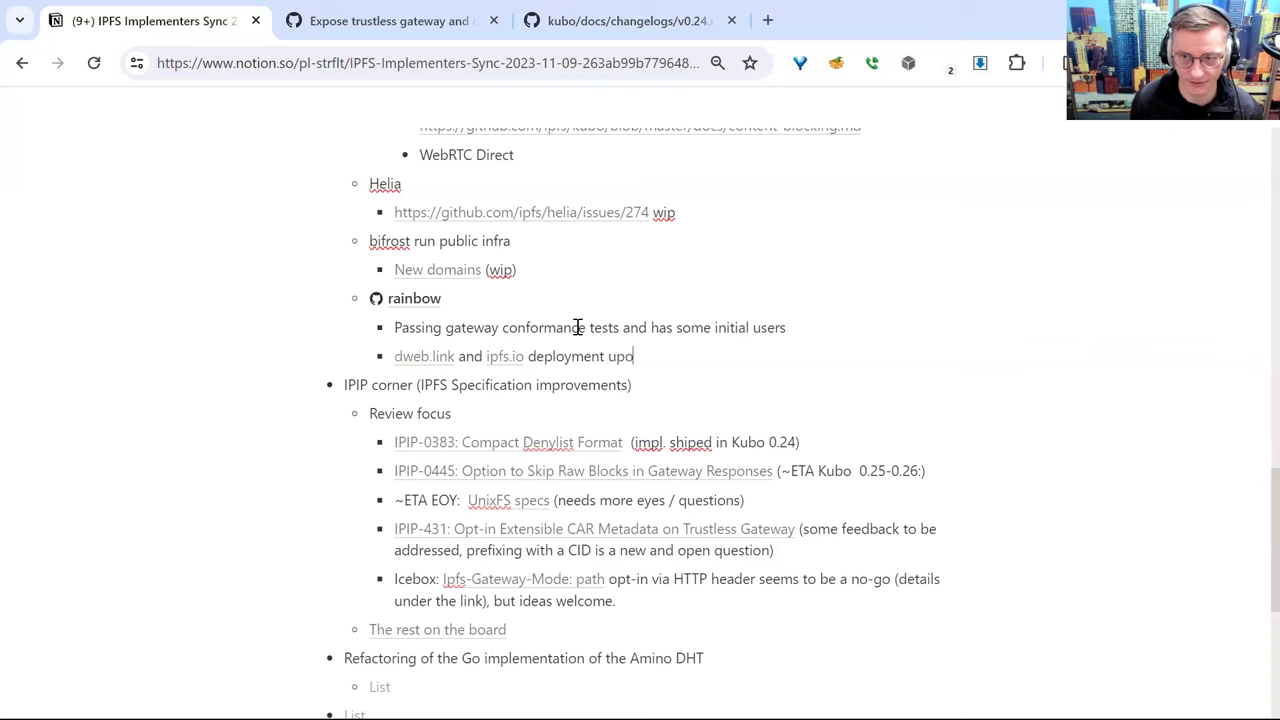
type("ing")
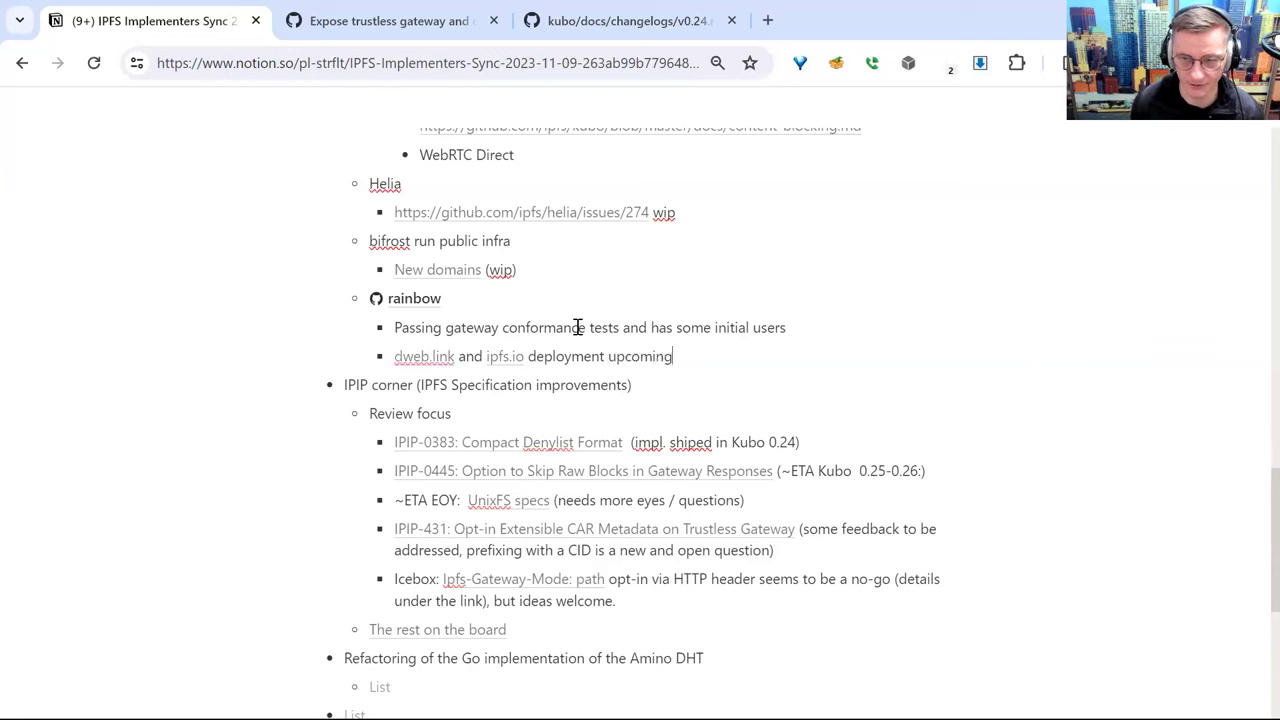
key("BackSpace")
key("BackSpace")
key("BackSpace")
key("BackSpace")
key("BackSpace")
key("BackSpace")
key("BackSpace")
key("BackSpace")
type("still to come")
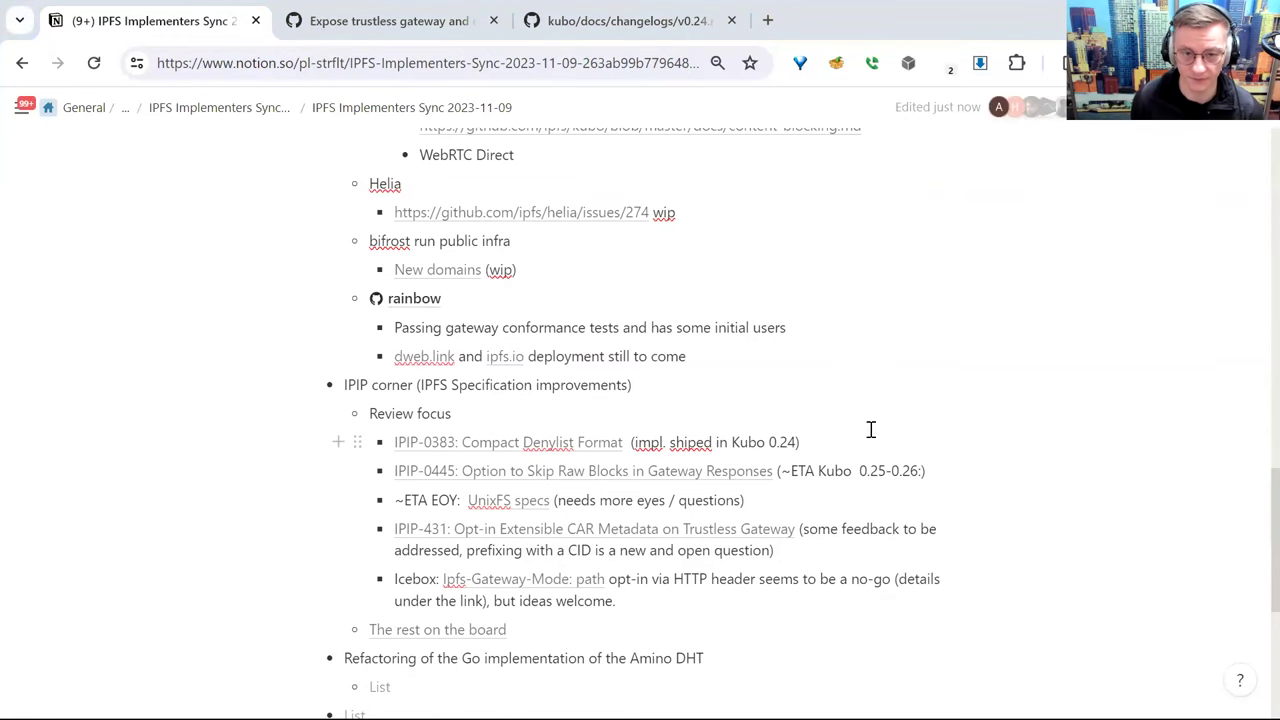
scroll(870, 429, "down", 1)
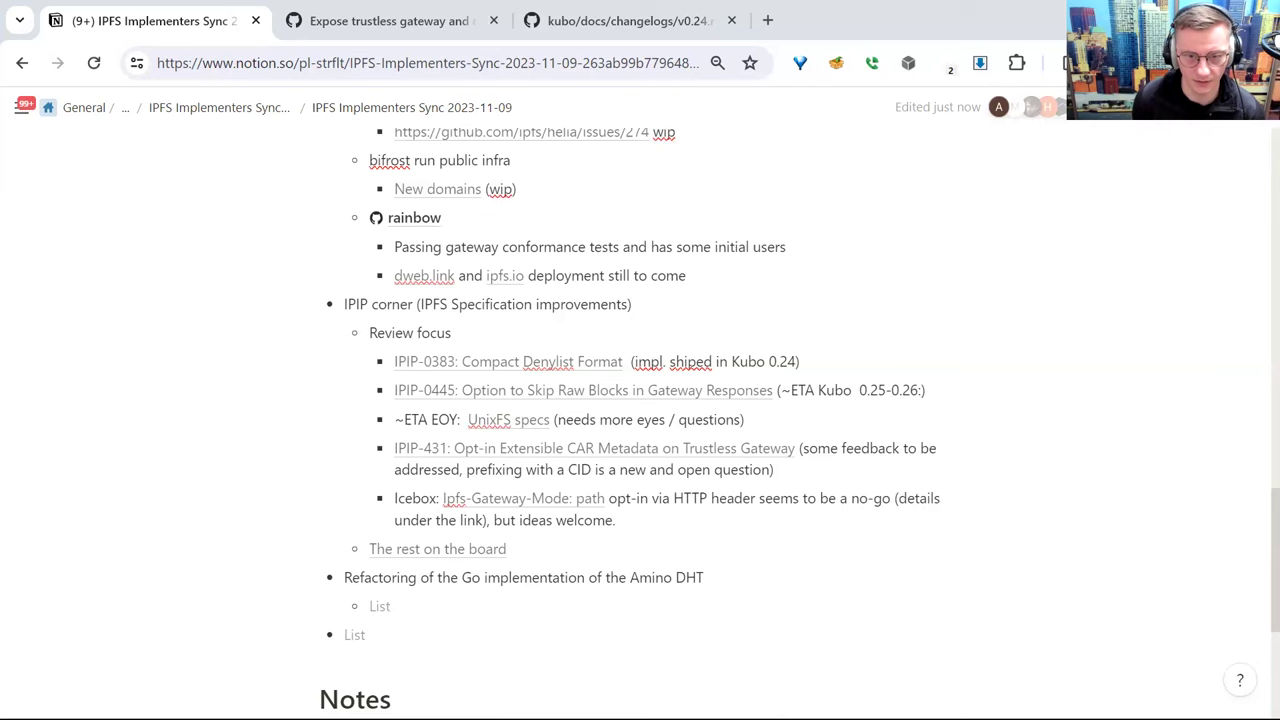
Scroll the agenda to review the IPIP corner review focus items.
scroll(957, 600, "down", 2)
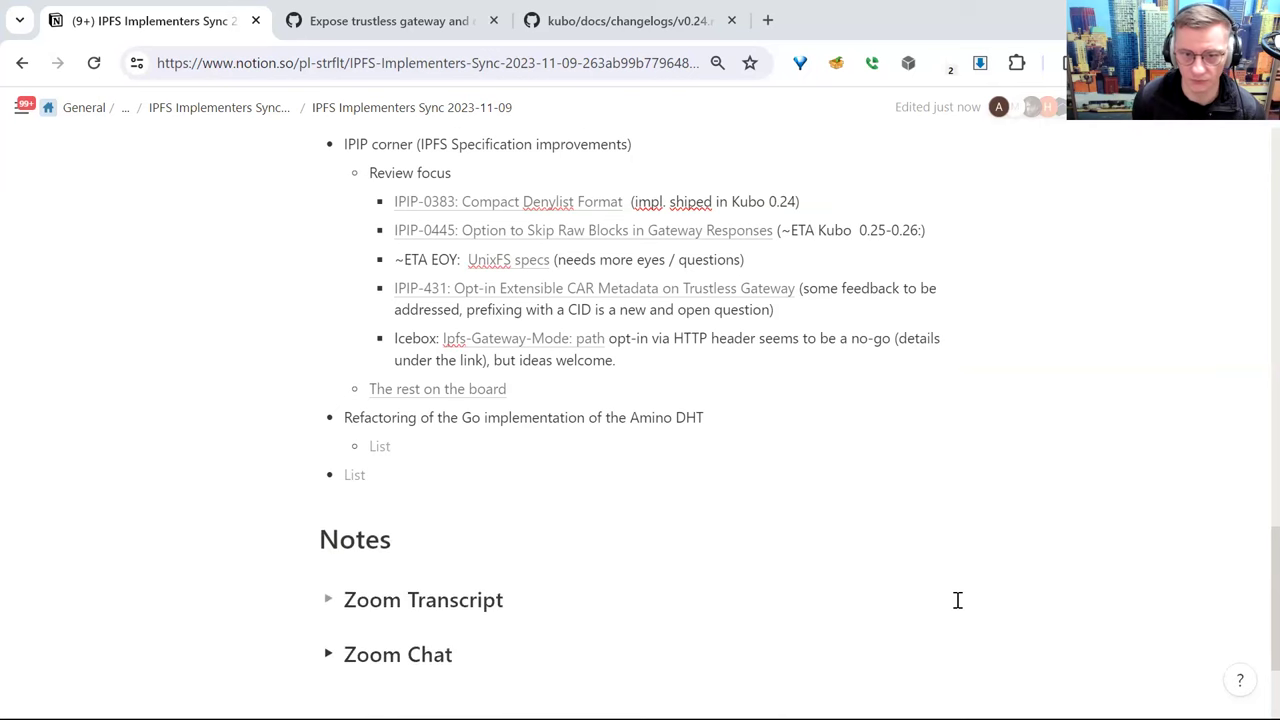
scroll(957, 600, "up", 2)
scroll(957, 600, "up", 1)
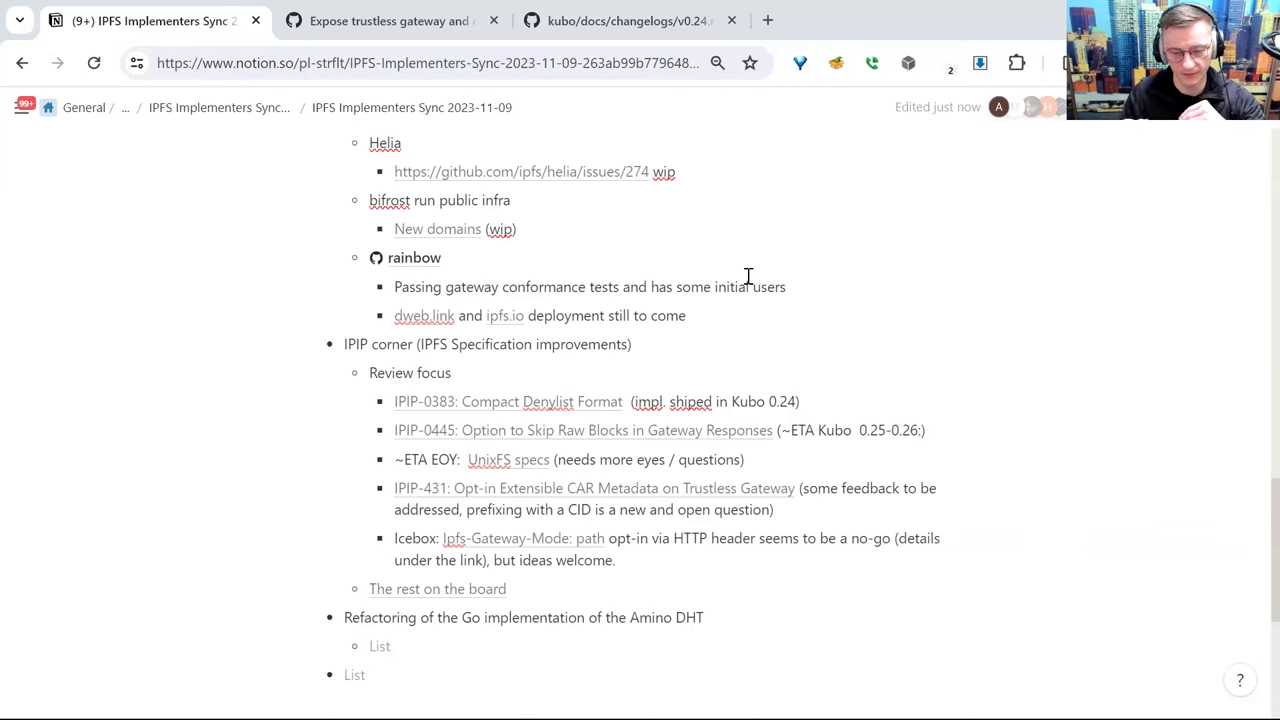
left_click(493, 20)
left_click(493, 20)
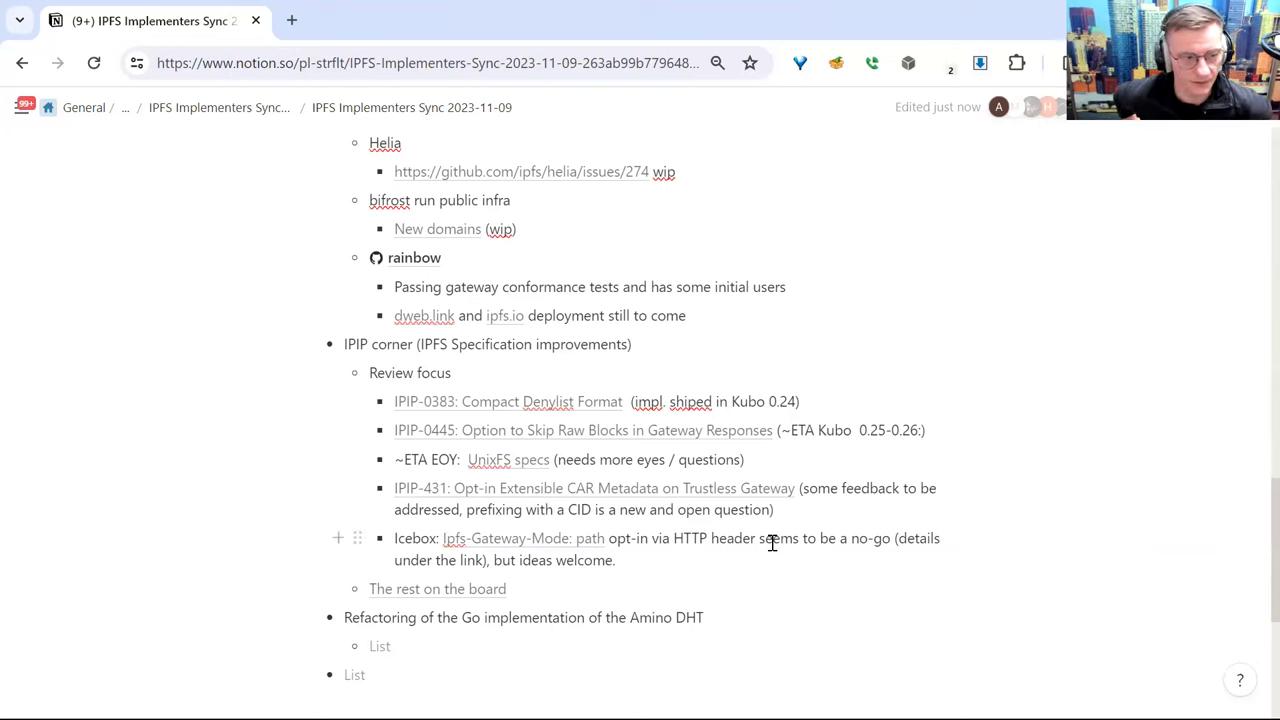
scroll(772, 543, "down", 1)
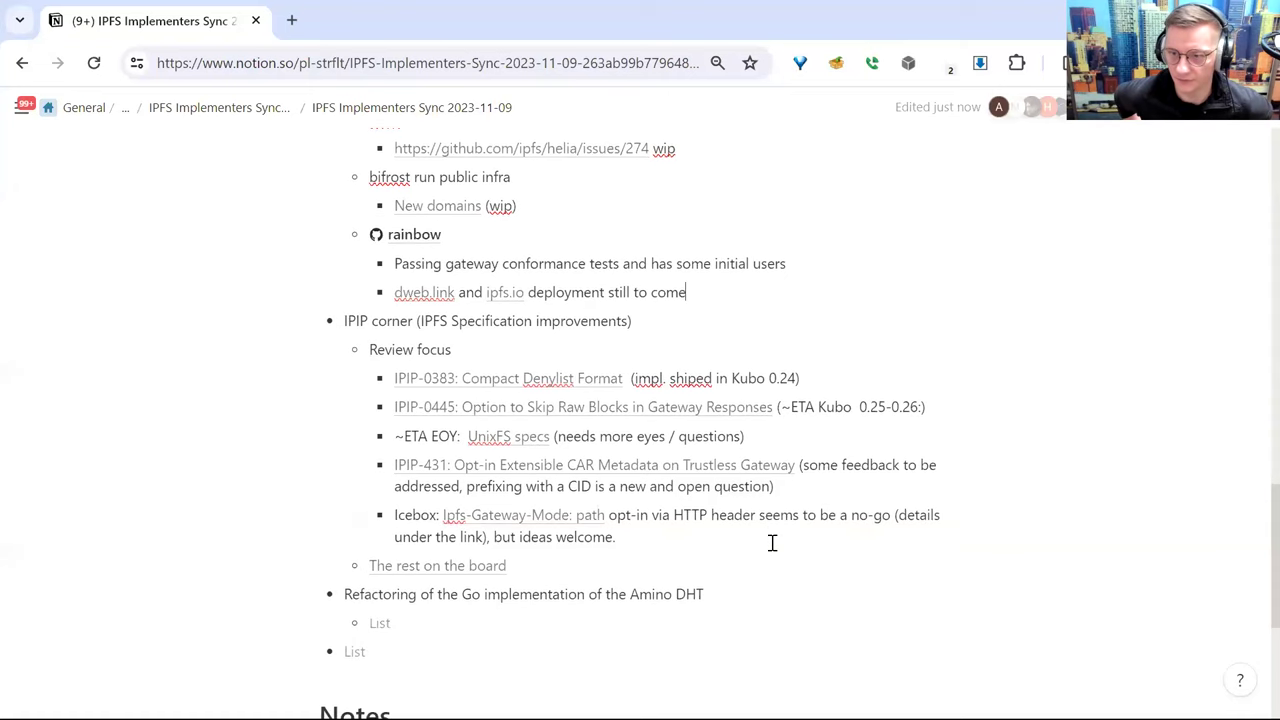
scroll(772, 543, "up", 1)
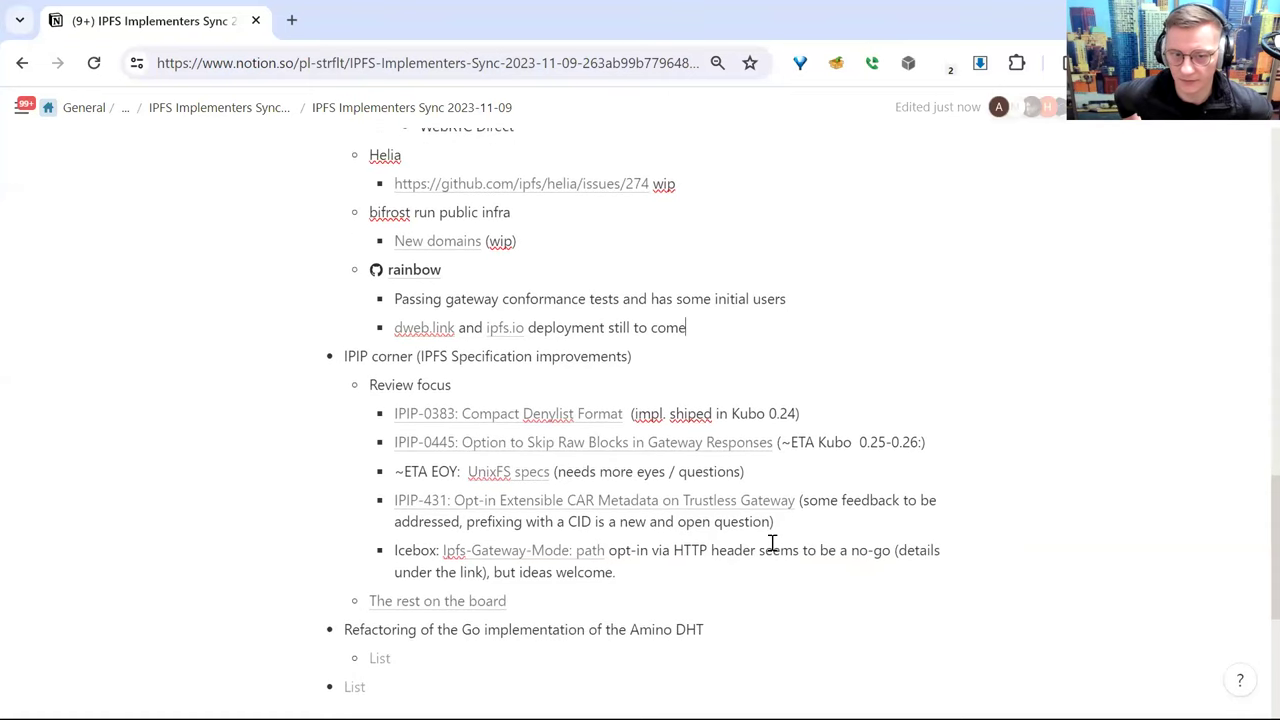
scroll(772, 543, "down", 1)
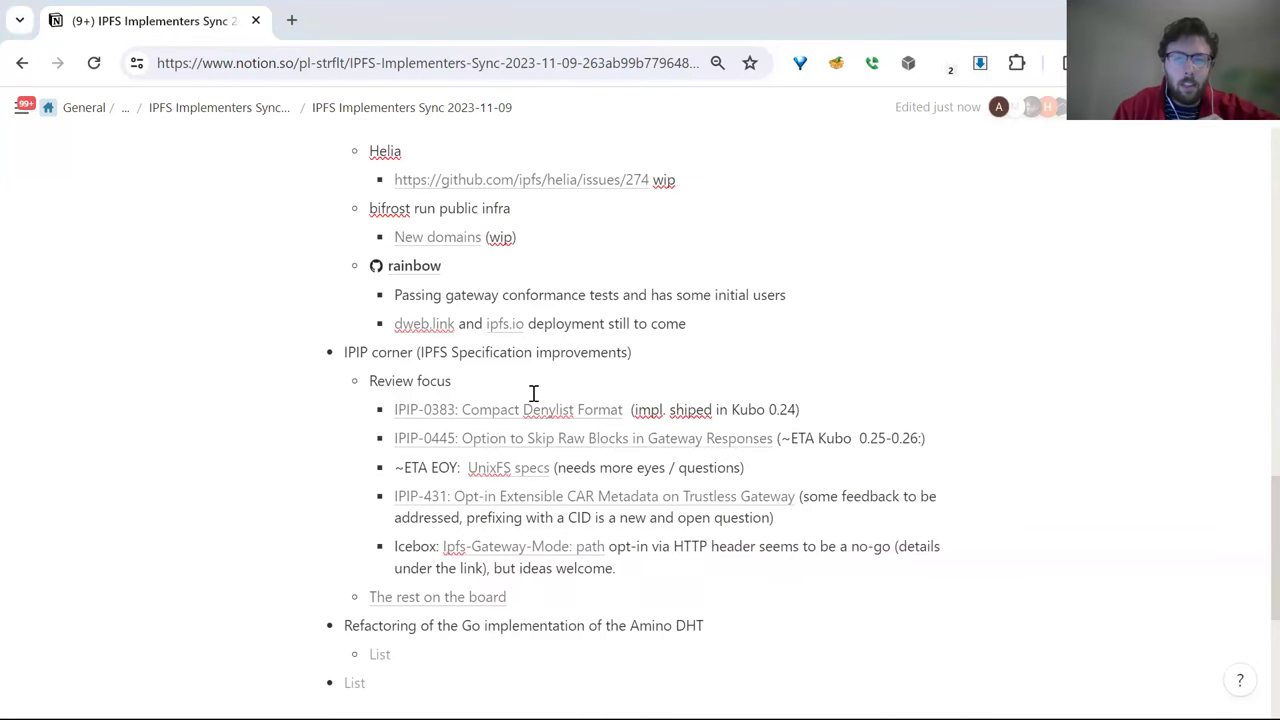
right_click(822, 438)
left_click(829, 437)
left_click_drag(931, 443, 390, 438)
left_click(929, 438)
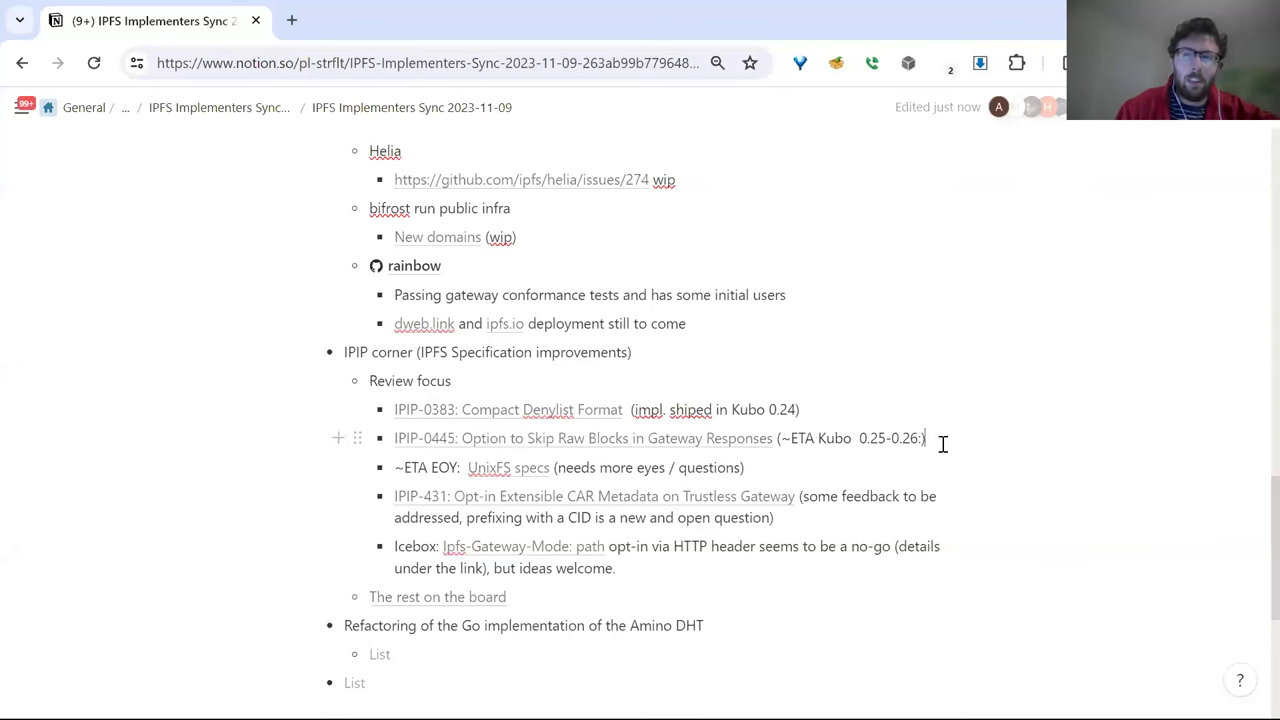
left_click(935, 443)
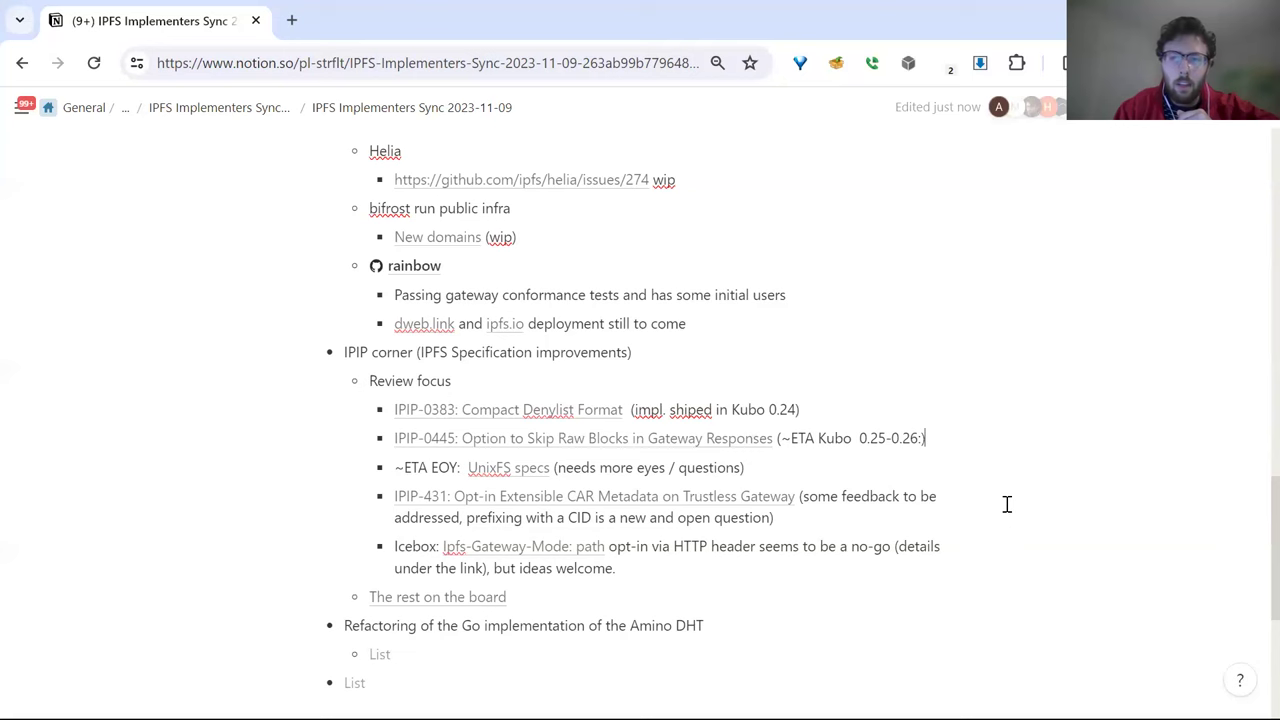
Delete the 'Refactoring of the Go implementation of the Amino DHT' bullet and its empty sub-item.
scroll(665, 625, "down", 1)
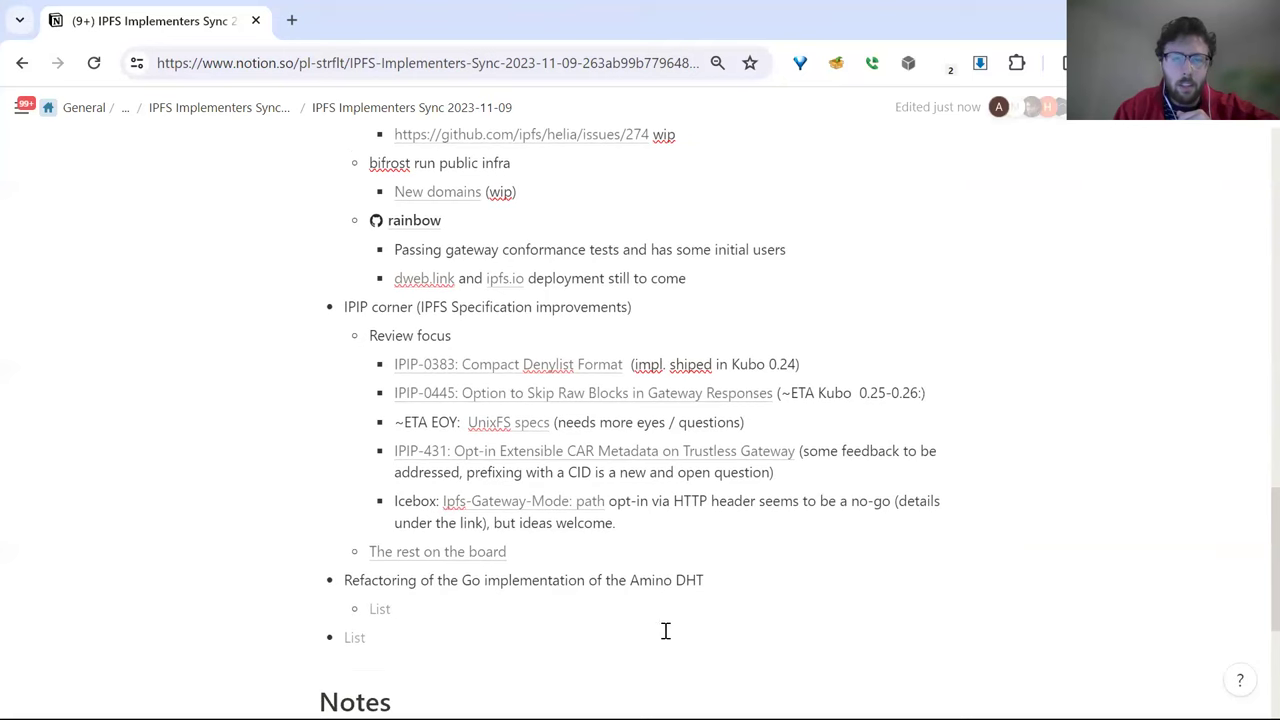
triple_click(594, 582)
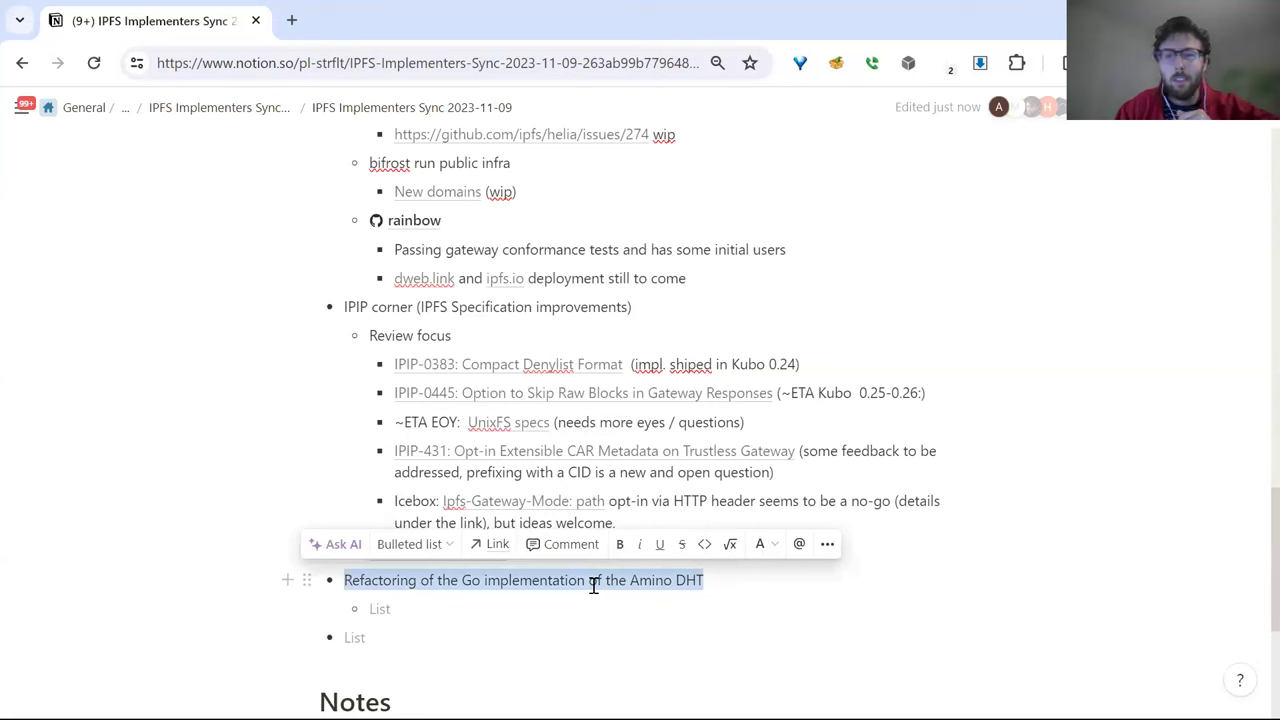
key("BackSpace")
key("BackSpace")
key("Down")
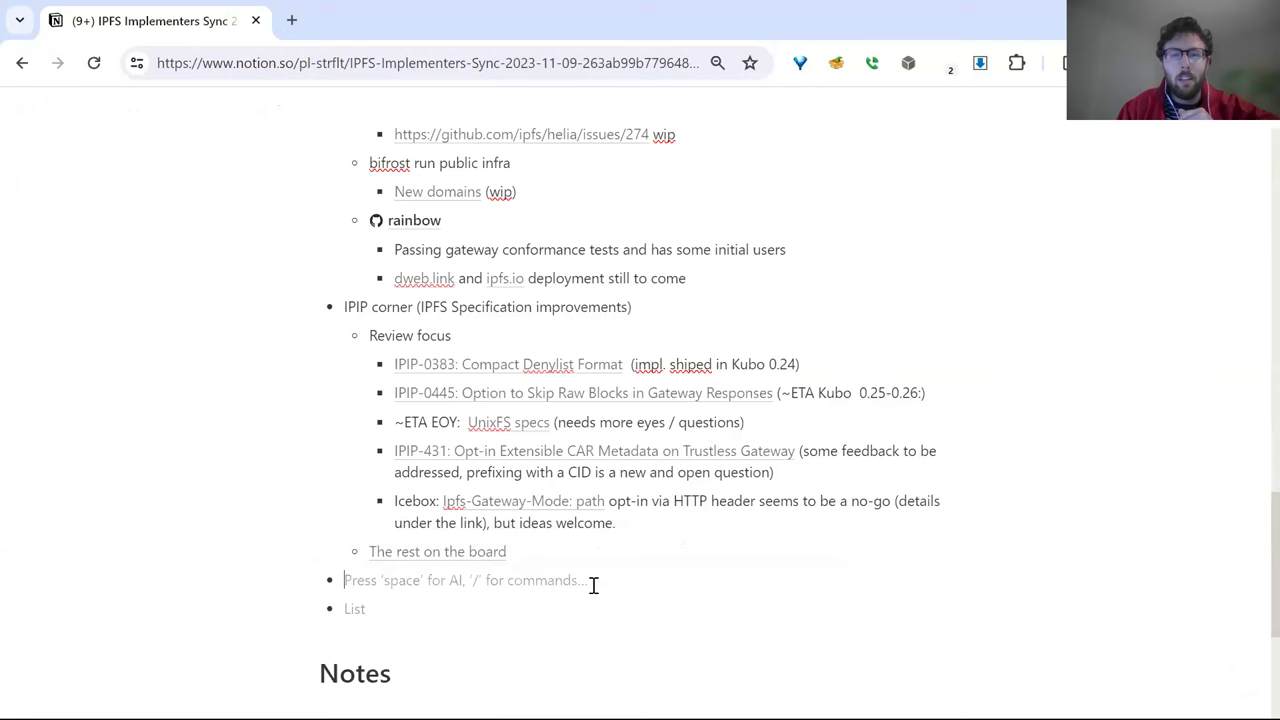
key("BackSpace")
key("BackSpace")
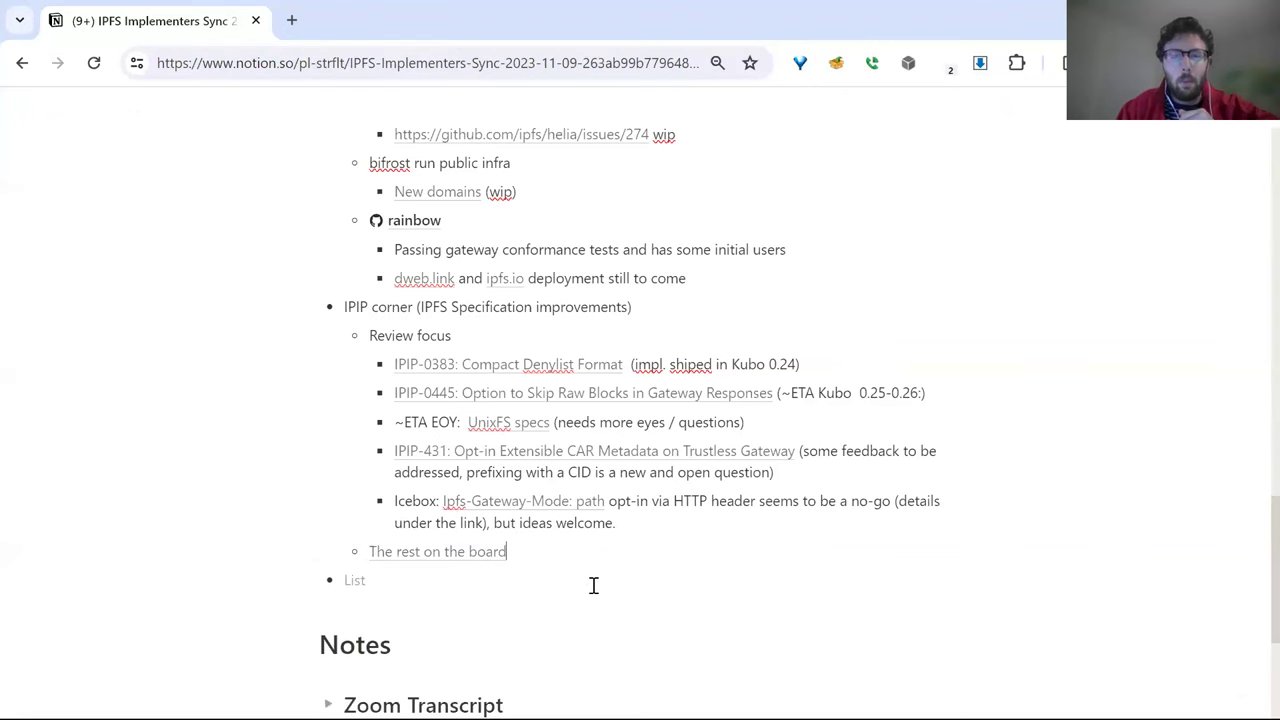
scroll(662, 500, "up", 1)
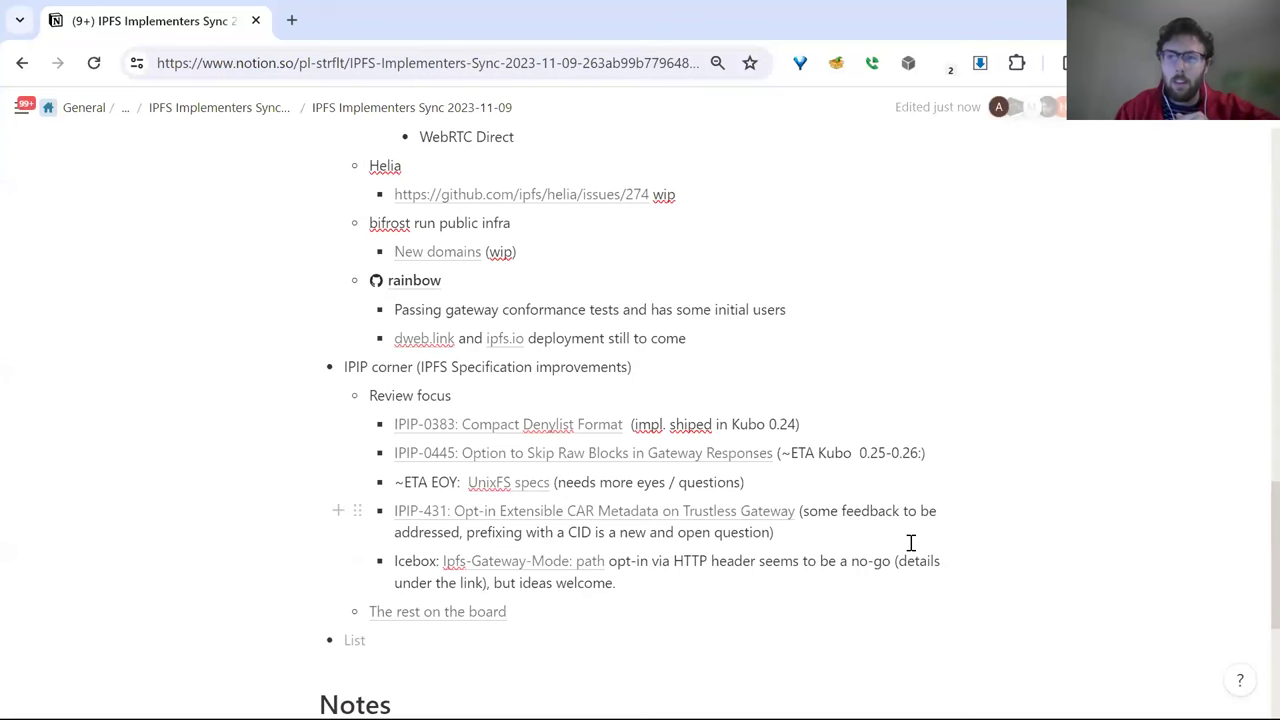
Scroll to the Istanbul bullet and check its 23.labweek.io and lu.ma ipfs-connect-istanbul links.
scroll(911, 543, "down", 1)
scroll(911, 543, "up", 1)
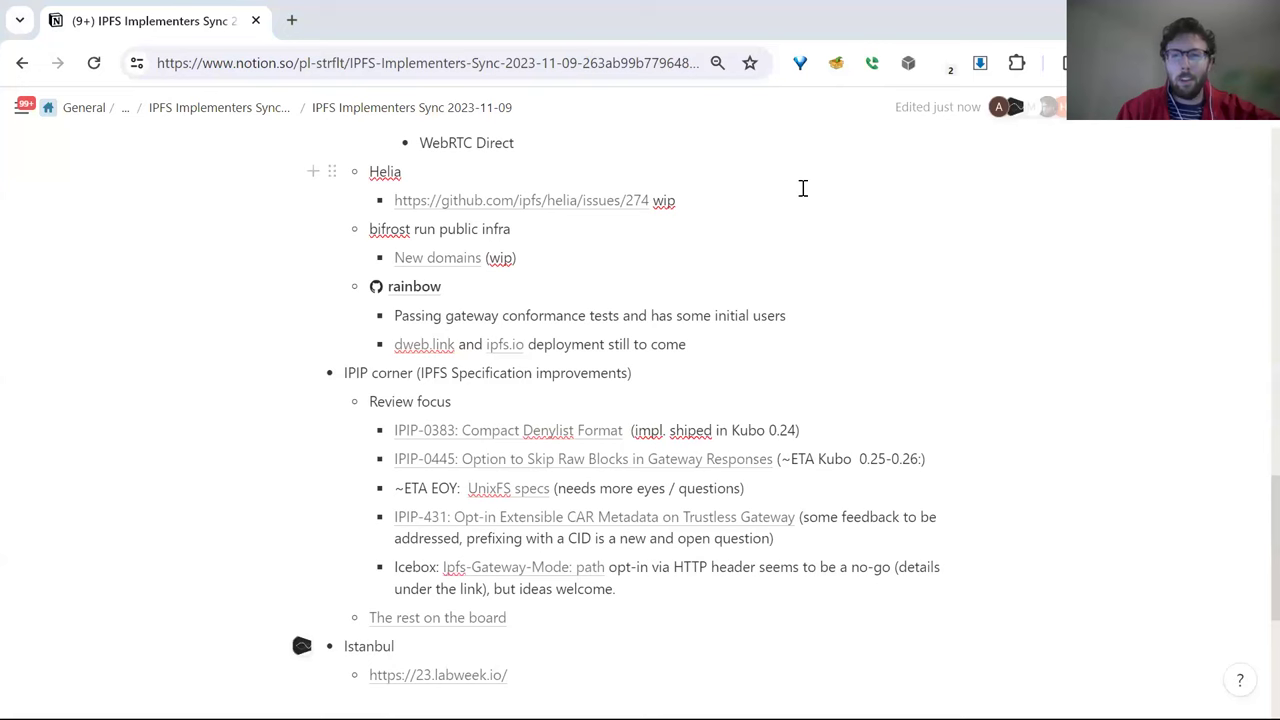
scroll(581, 672, "down", 1)
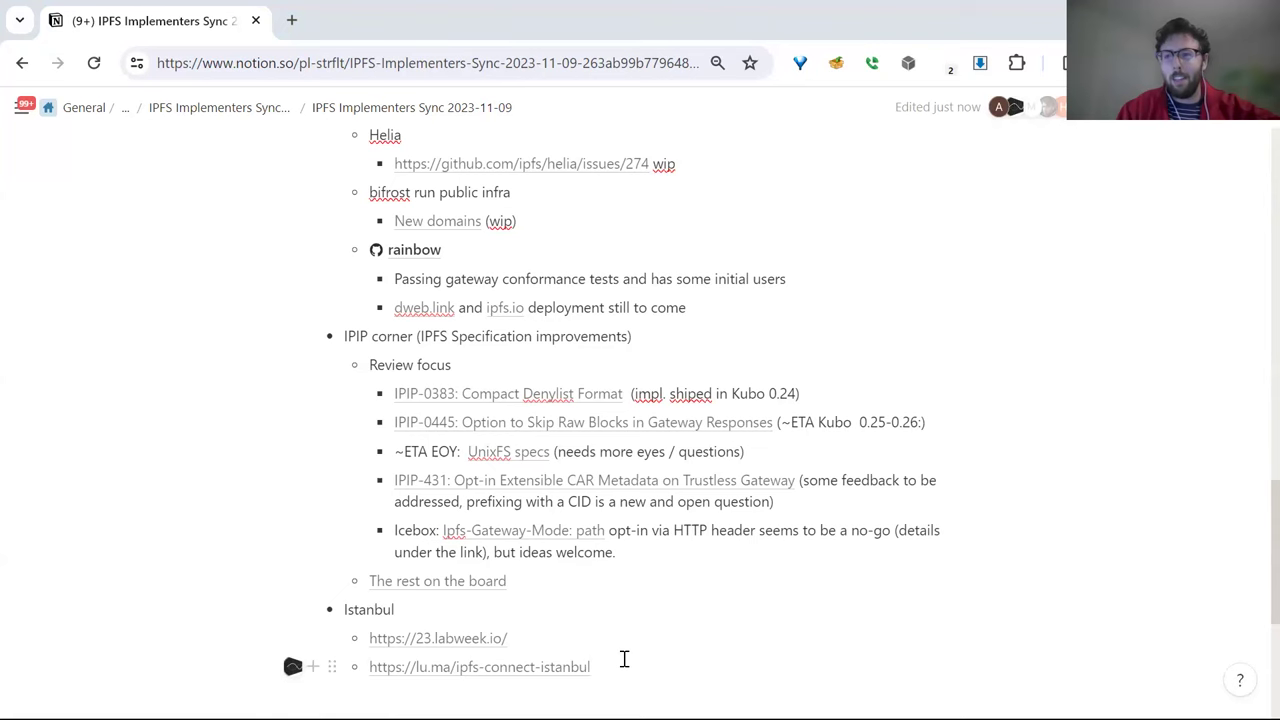
scroll(624, 658, "down", 1)
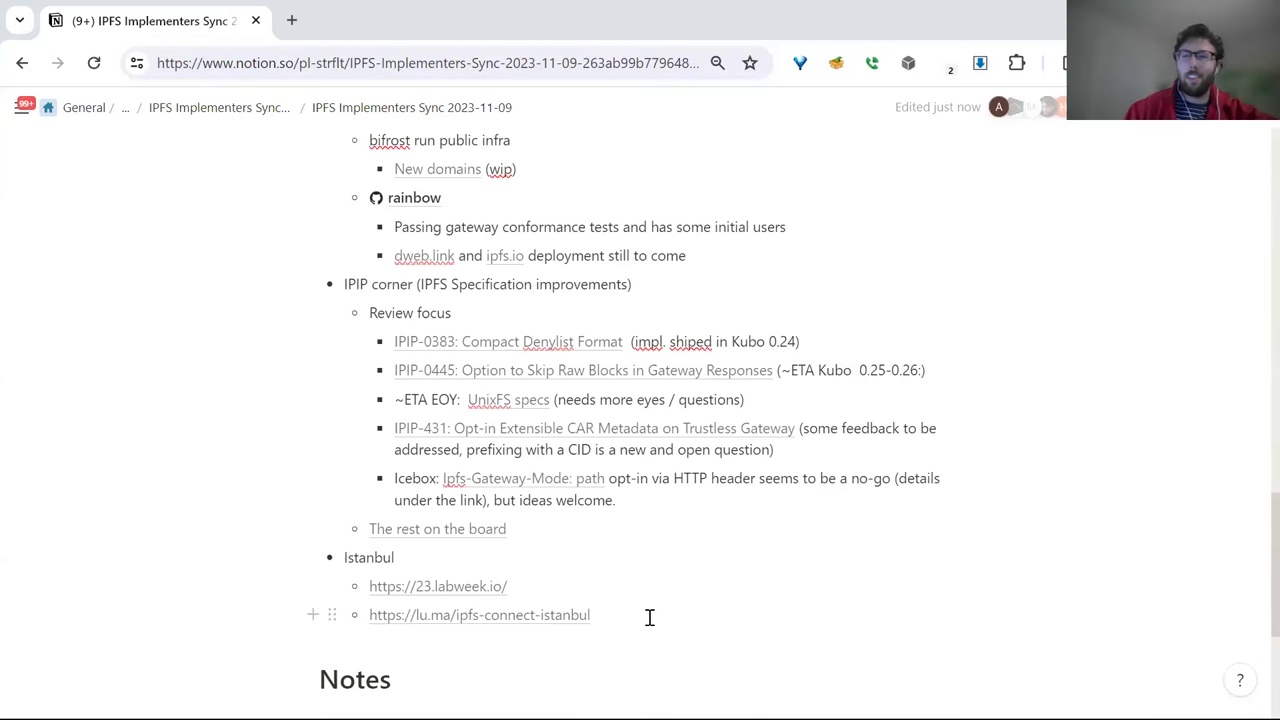
mouse_move(477, 623)
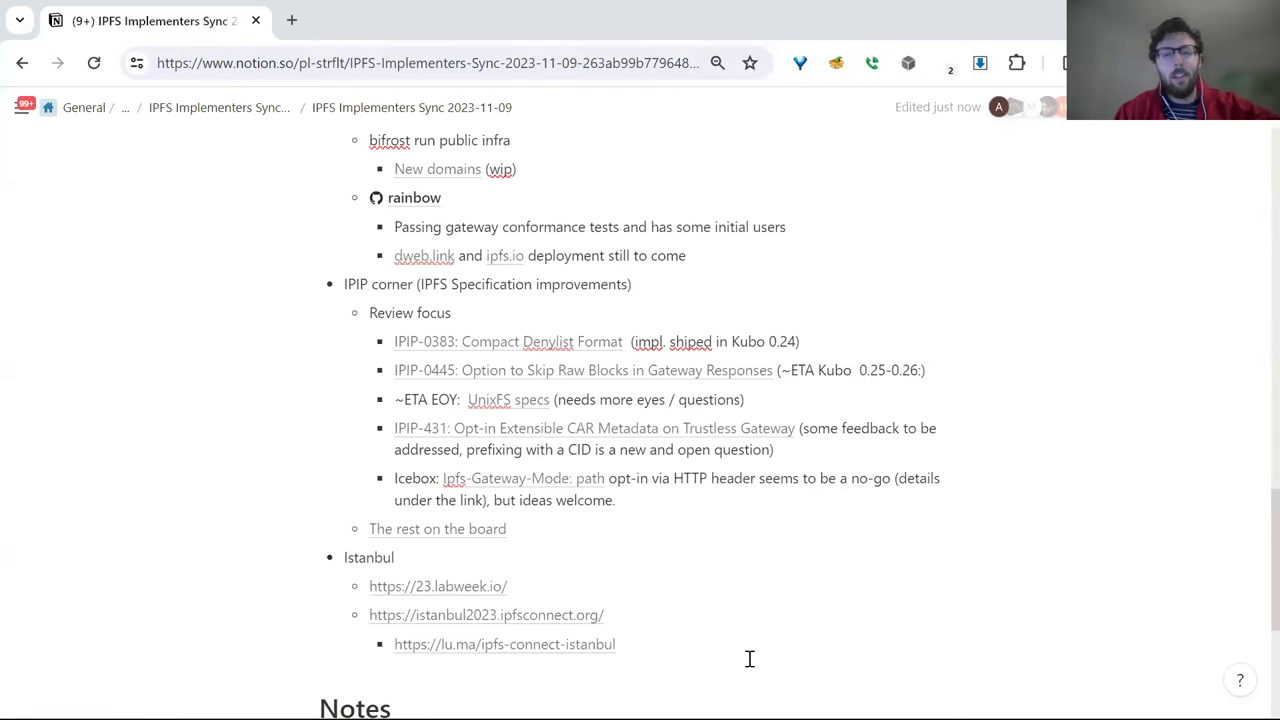
Scroll down to the 'Istanbul' agenda bullet and its three event links.
scroll(749, 658, "down", 1)
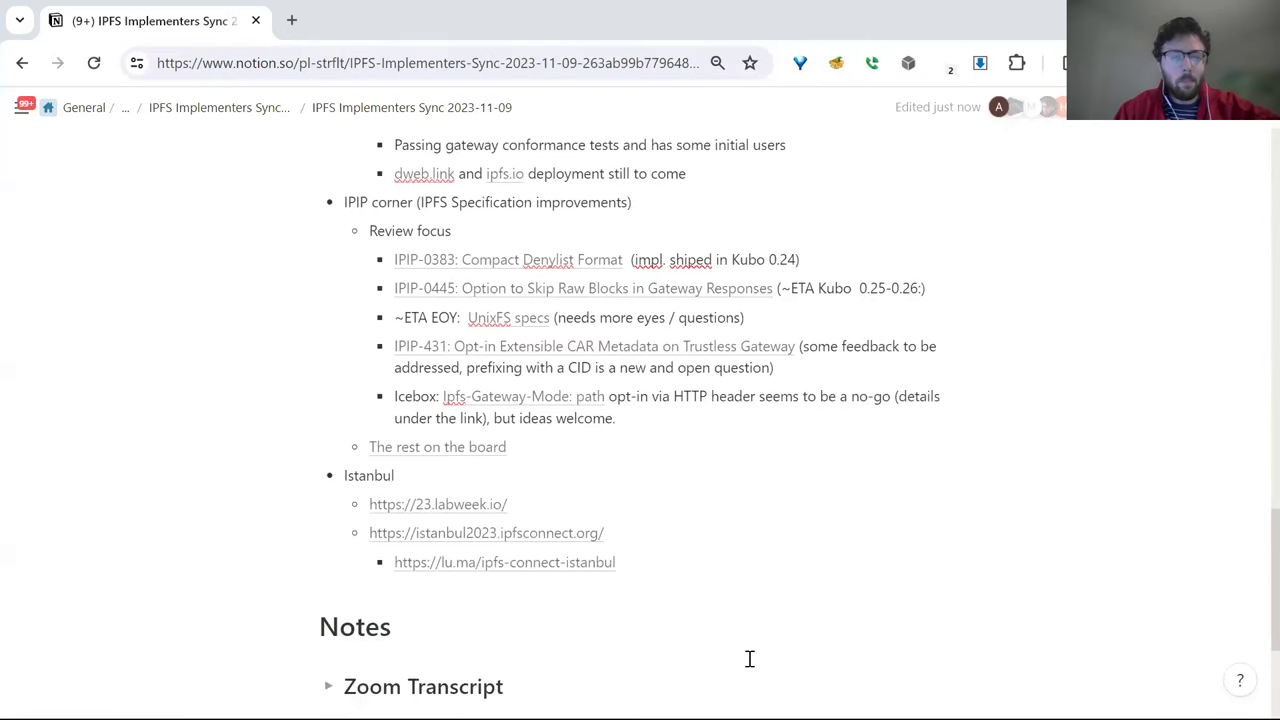